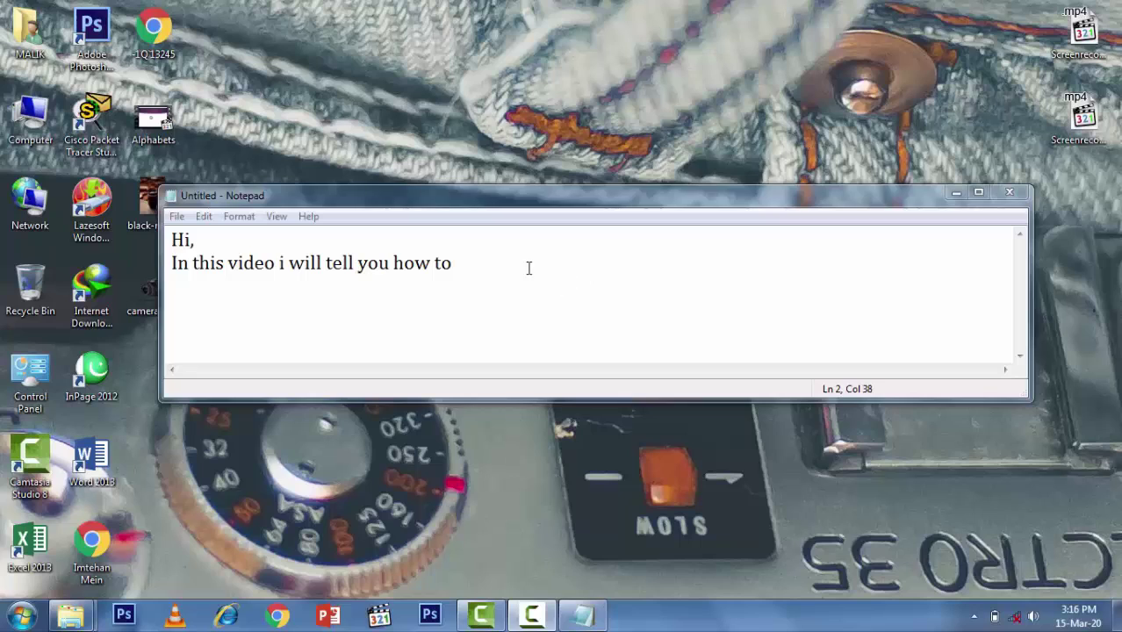
# - Finish the Notepad intro ending 'So lets get started' and cancel the save prompt on closing
pyautogui.click(510, 264)
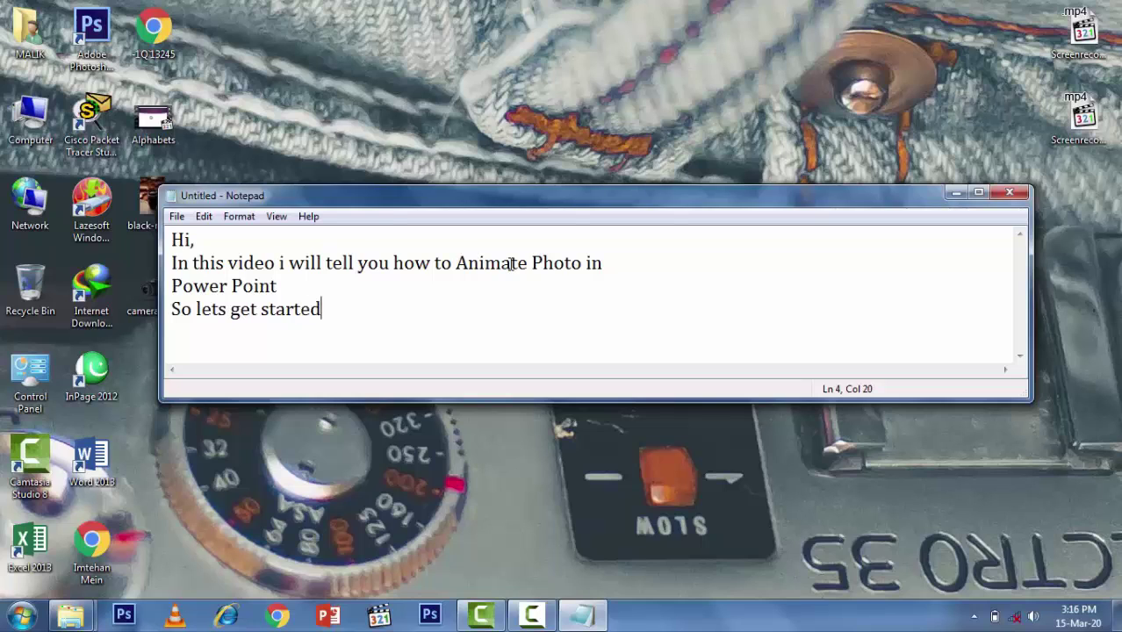
pyautogui.click(1010, 195)
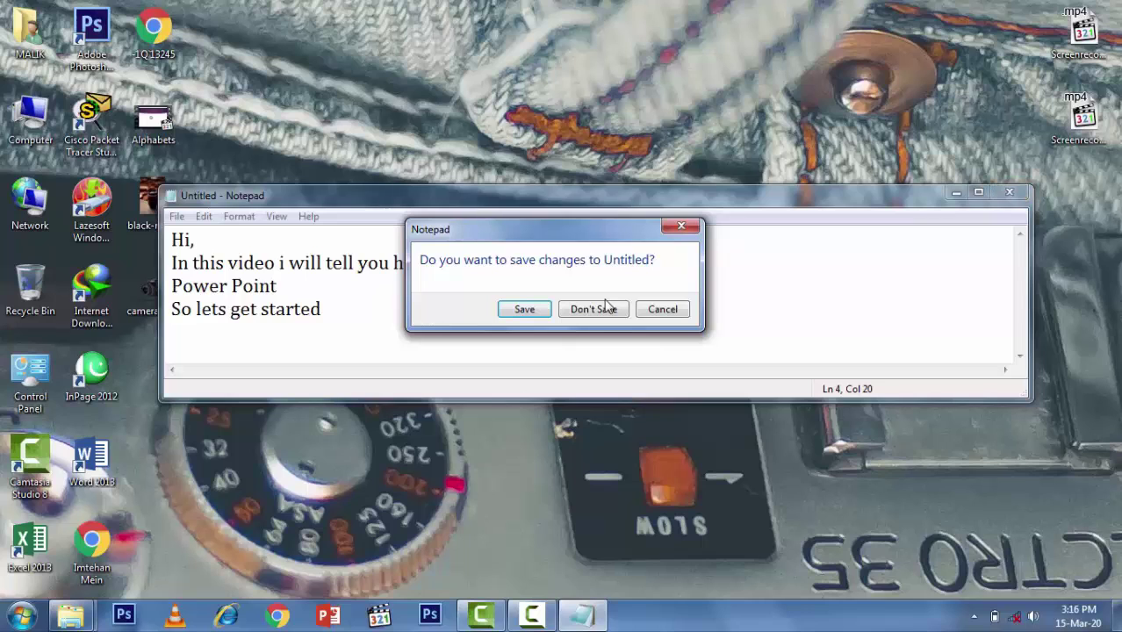
pyautogui.click(663, 310)
# - Minimize Notepad and start a blank PowerPoint presentation, dismissing the activation notice
pyautogui.click(956, 195)
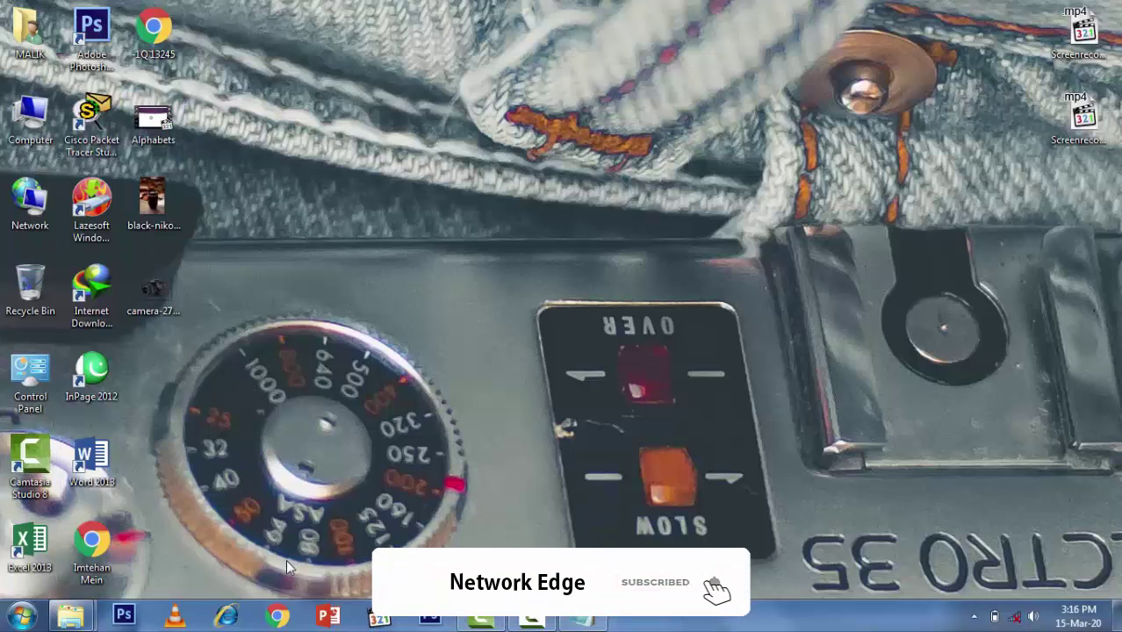
pyautogui.click(327, 617)
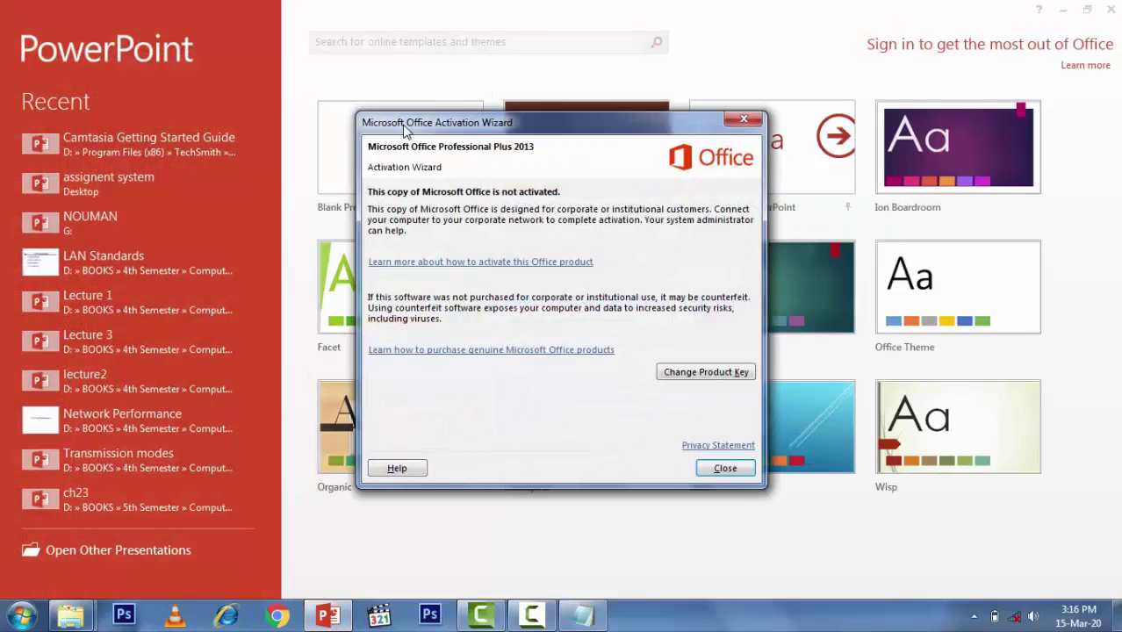
pyautogui.click(743, 118)
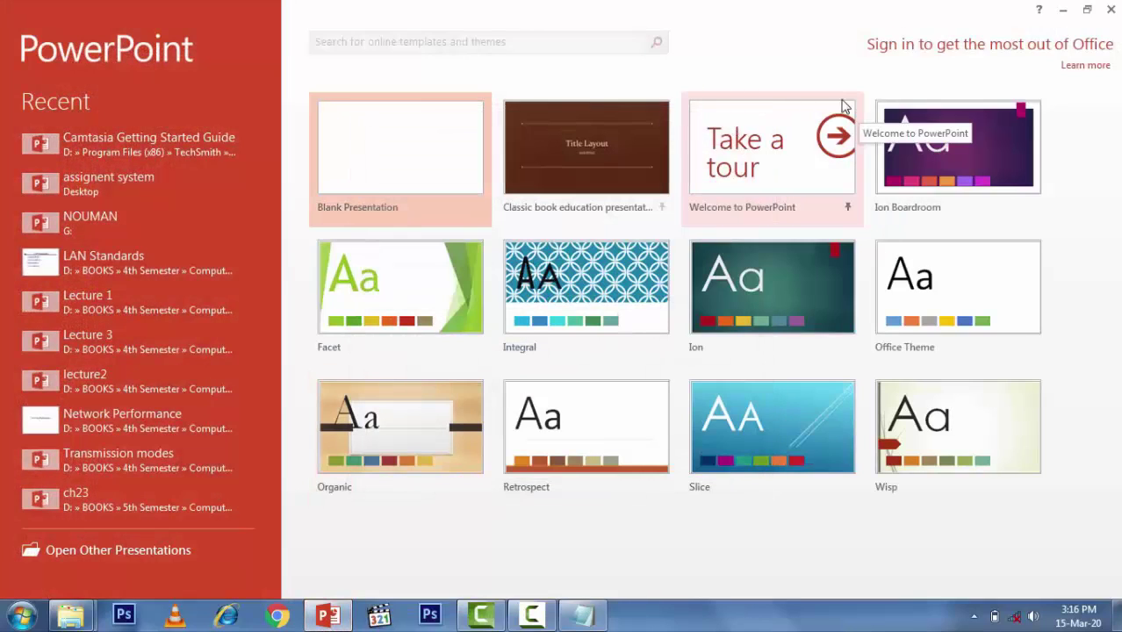
pyautogui.click(410, 162)
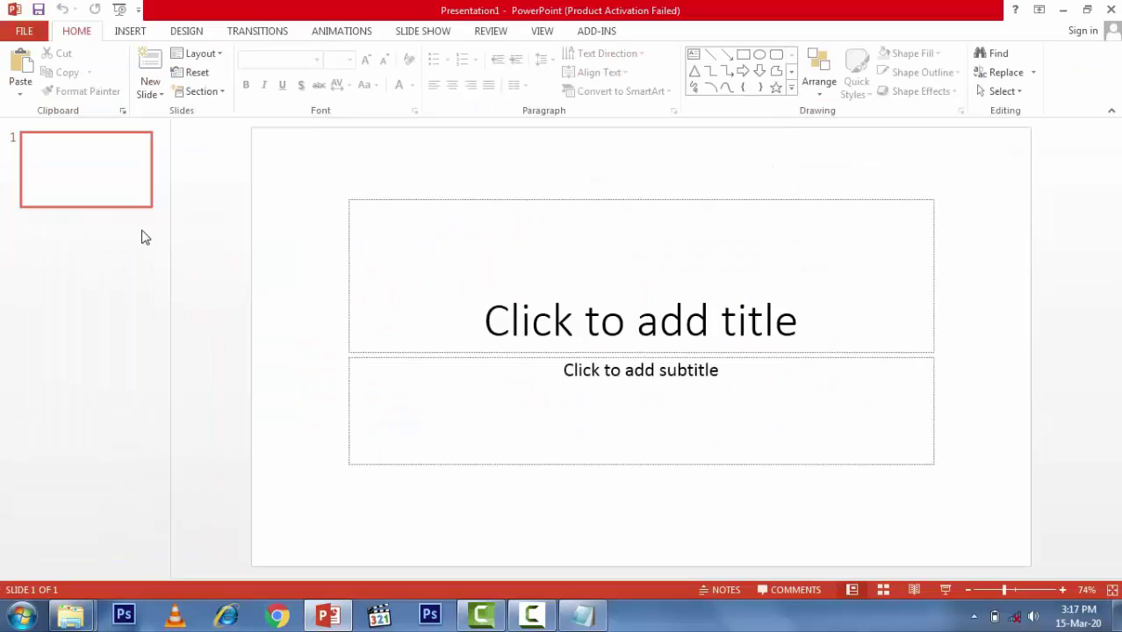
# - Add a second Title and Content slide below slide 1 and select its content placeholder
pyautogui.click(122, 179)
pyautogui.rightClick(121, 179)
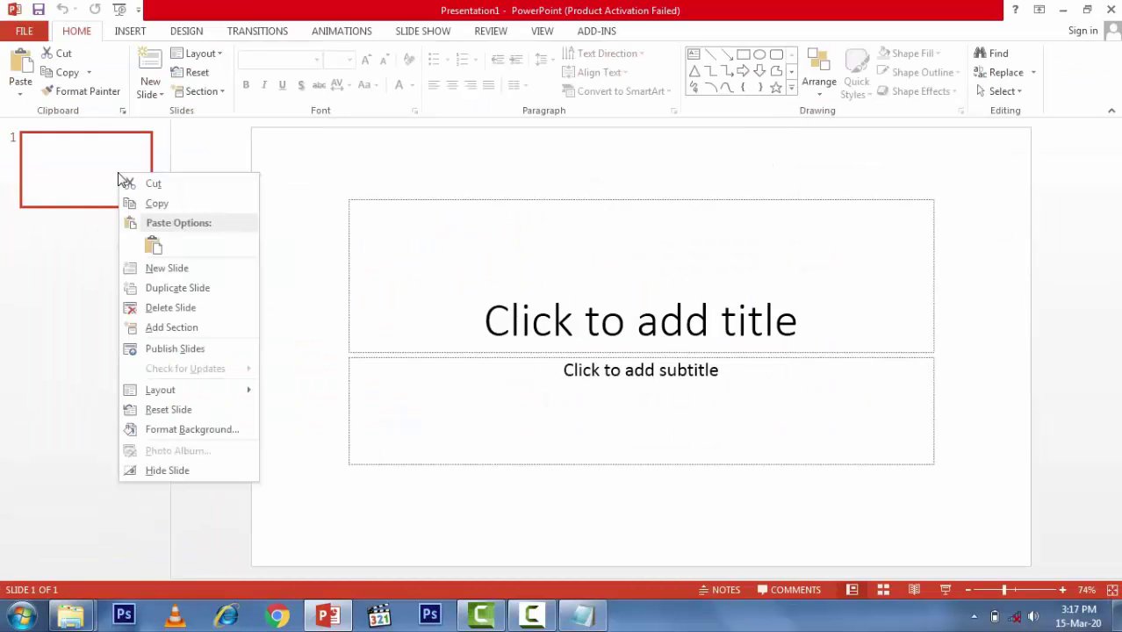
pyautogui.click(101, 179)
pyautogui.click(105, 291)
pyautogui.rightClick(105, 291)
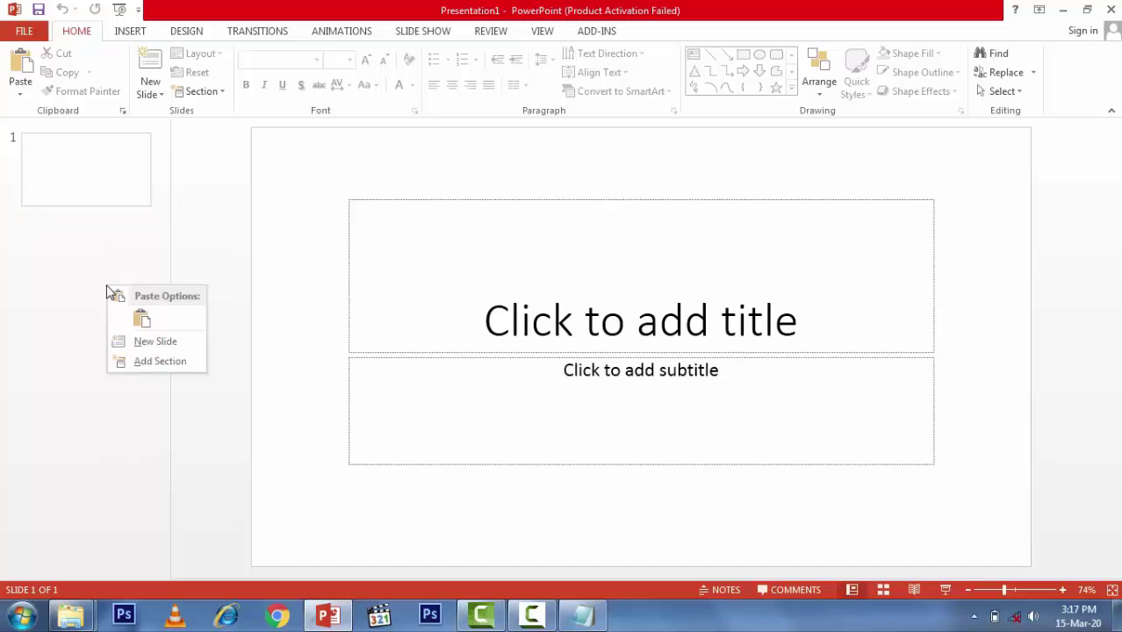
pyautogui.click(149, 342)
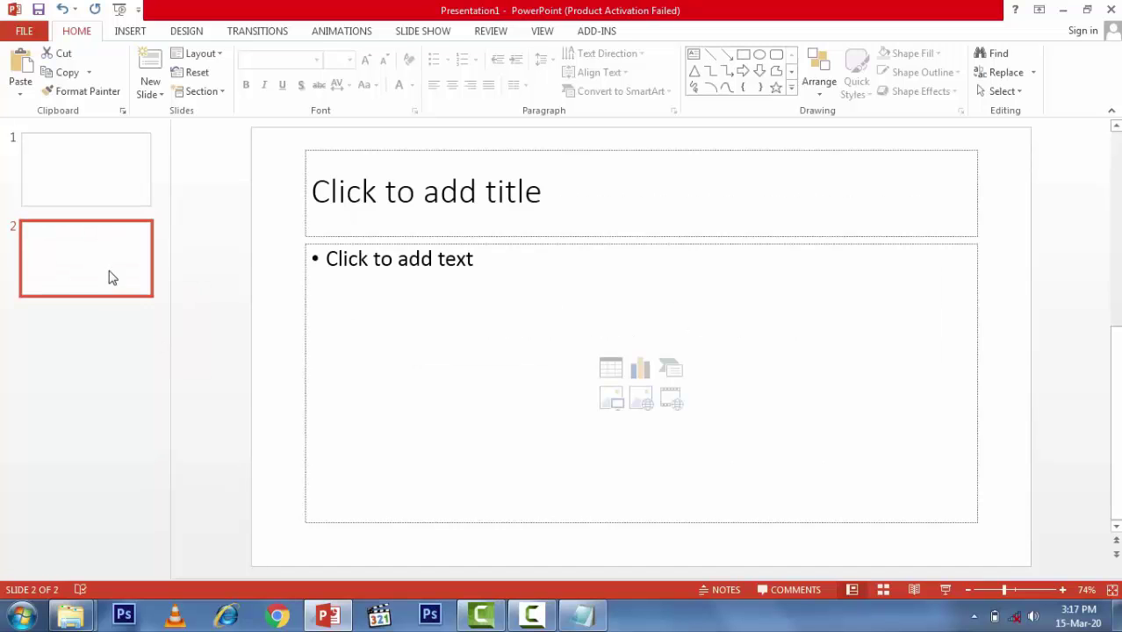
pyautogui.click(403, 340)
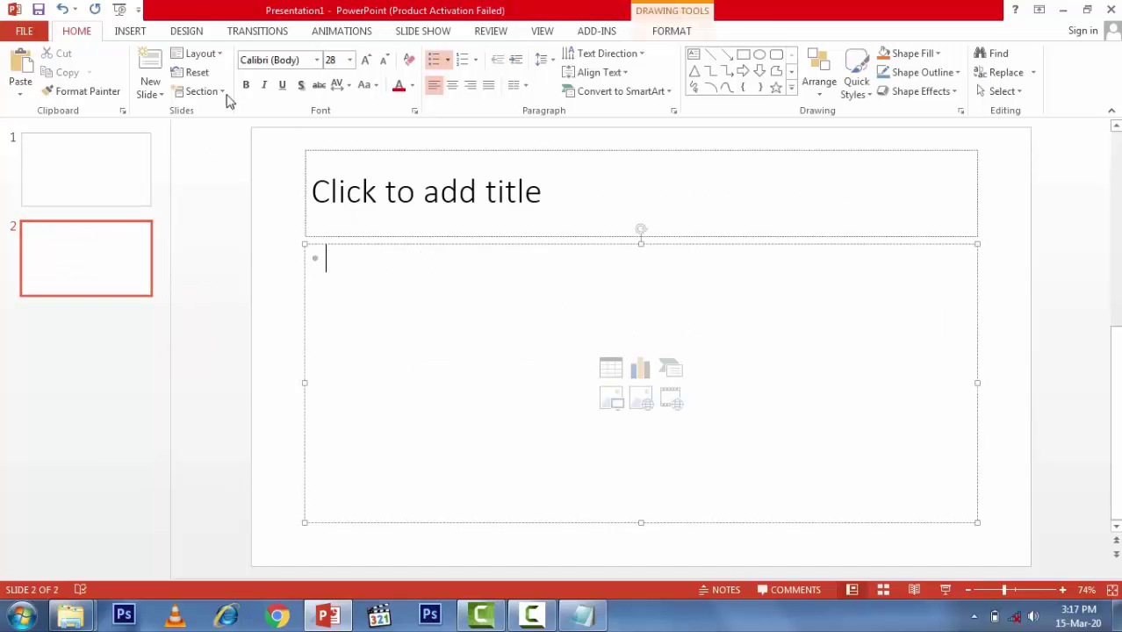
pyautogui.click(131, 33)
# - Insert black-nikon-dslr-camera-lens-1814288 from the Desktop onto slide 2 and drag it left of centre
pyautogui.click(107, 70)
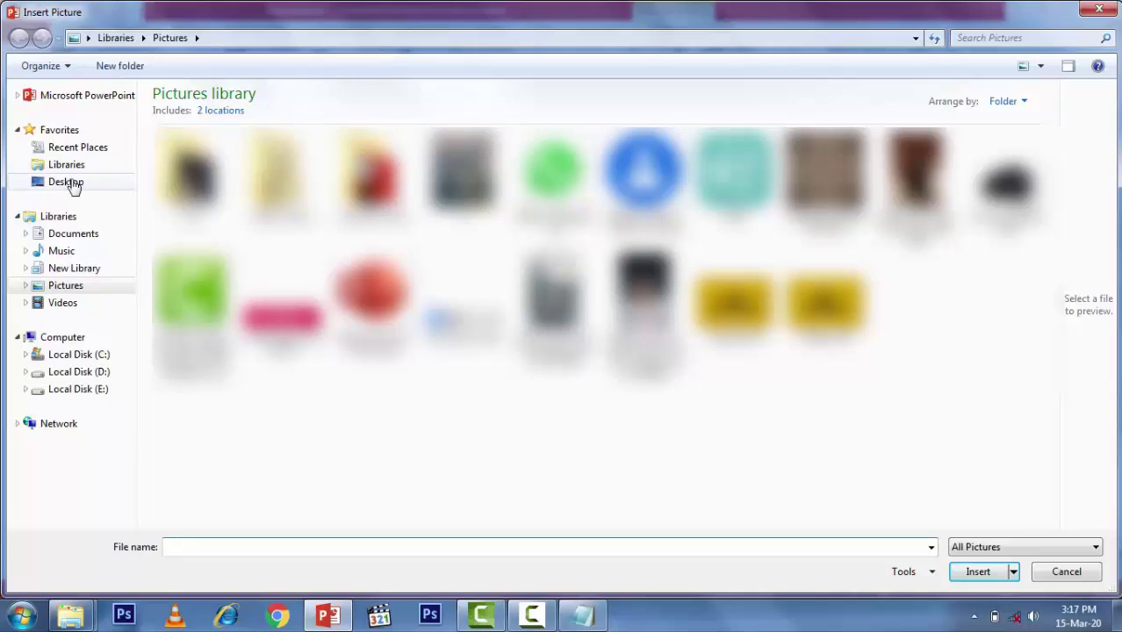
pyautogui.click(73, 185)
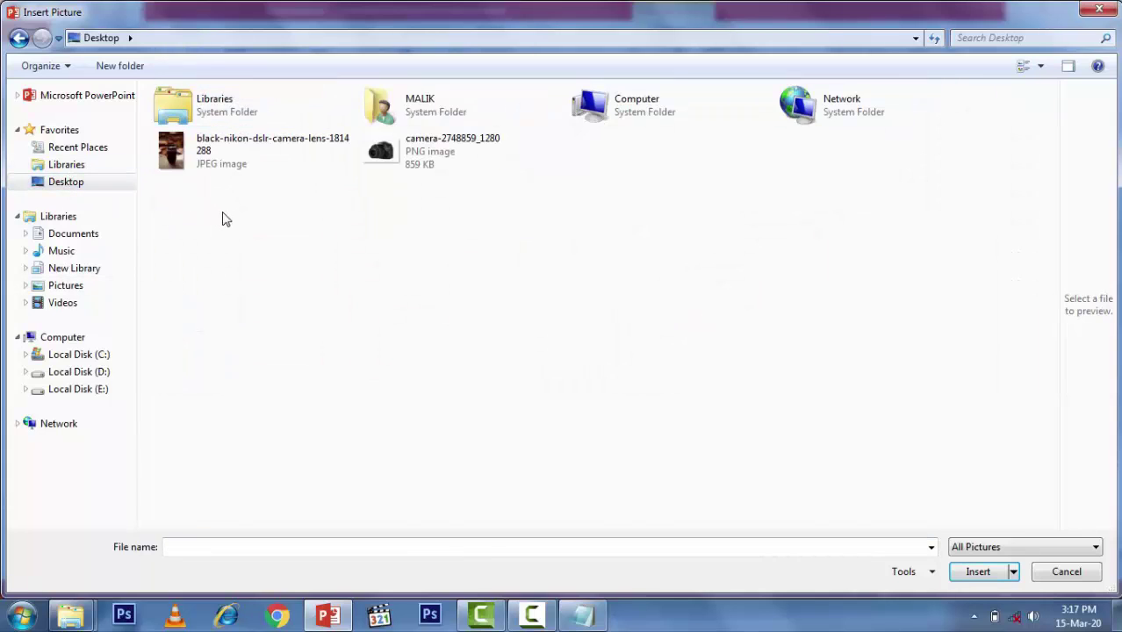
pyautogui.click(295, 147)
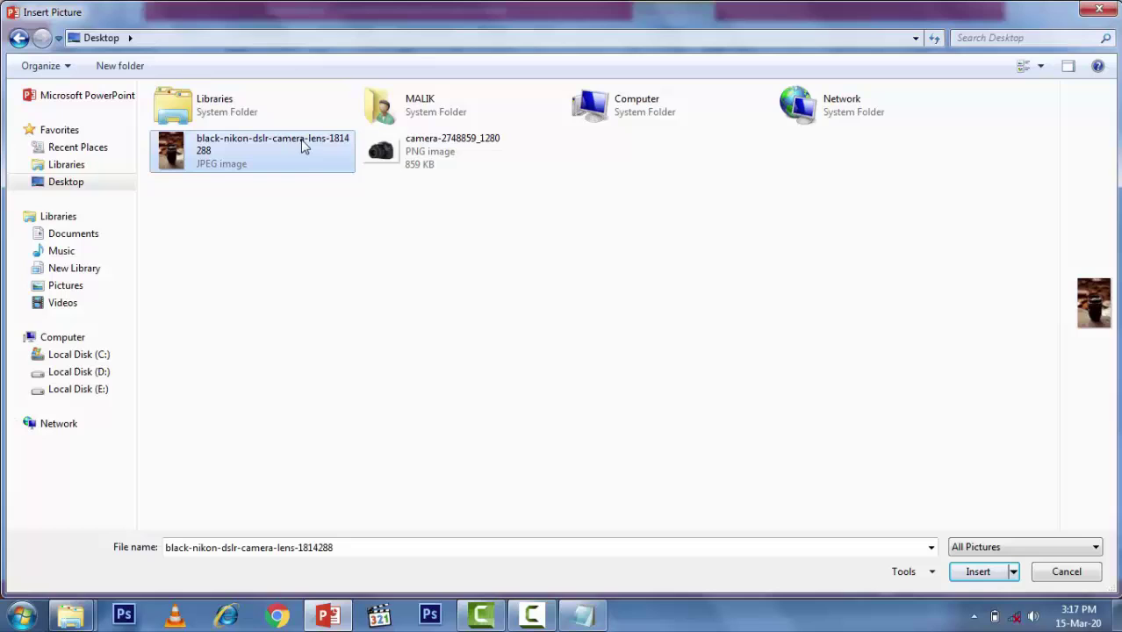
pyautogui.click(980, 571)
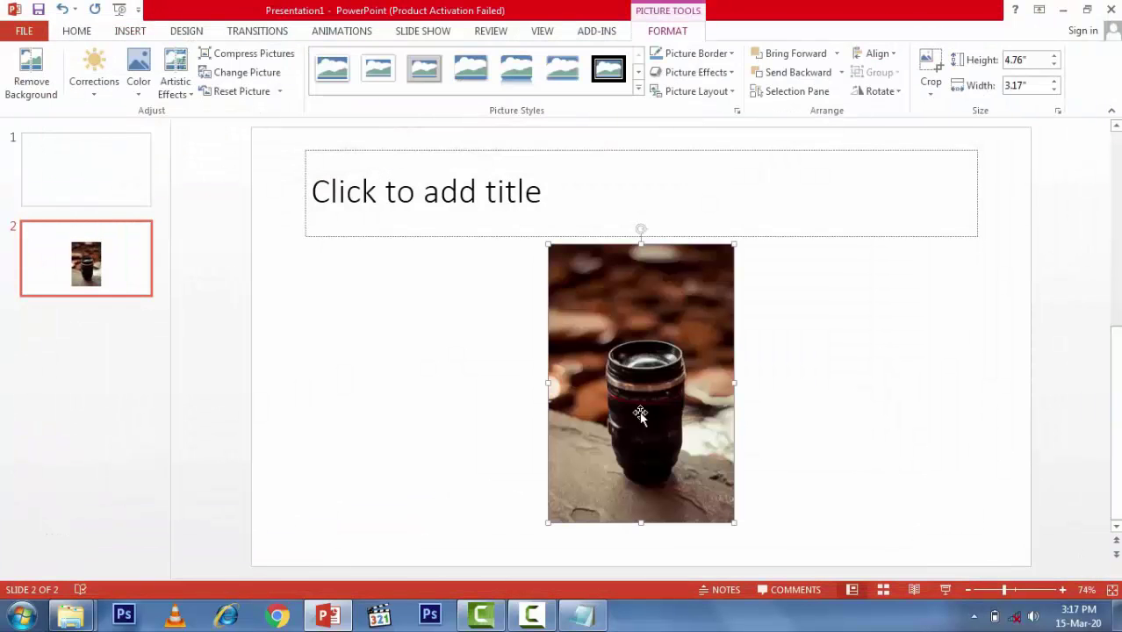
pyautogui.moveTo(649, 393); pyautogui.dragTo(481, 392)
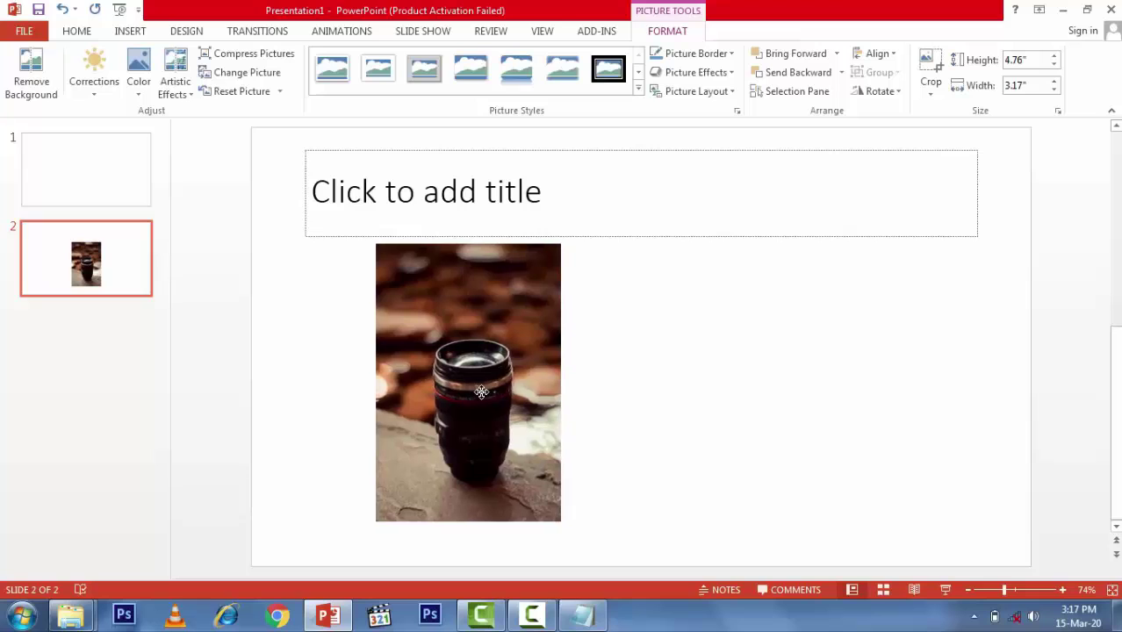
# - Give the lens photo a Fly In entrance, trying bottom-left, left and top-left directions
pyautogui.click(330, 33)
pyautogui.click(215, 74)
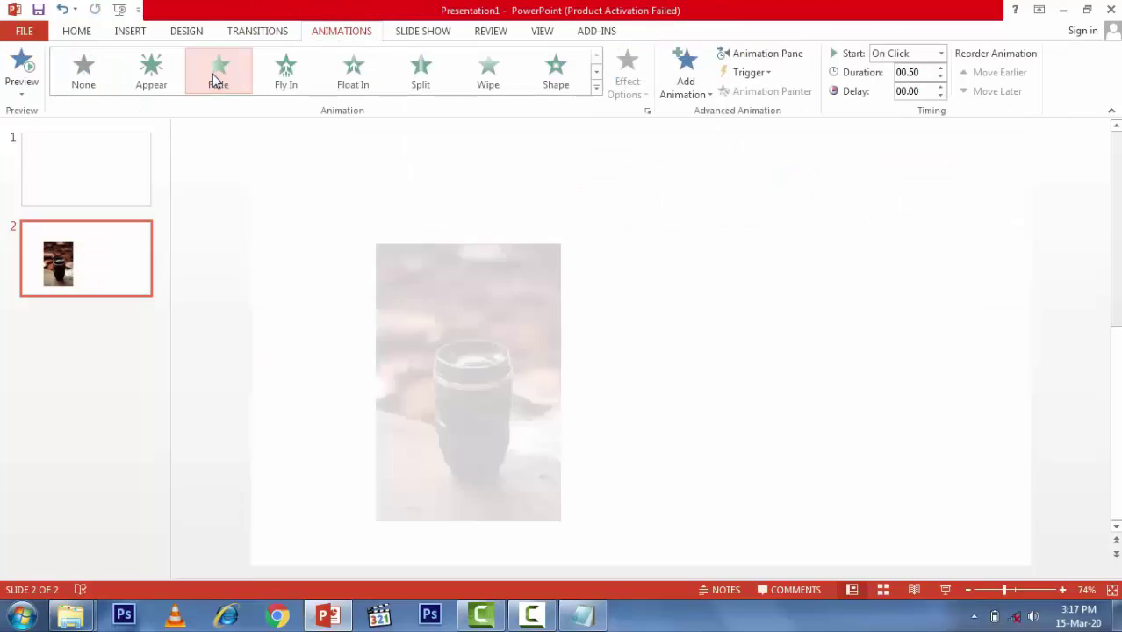
pyautogui.click(288, 76)
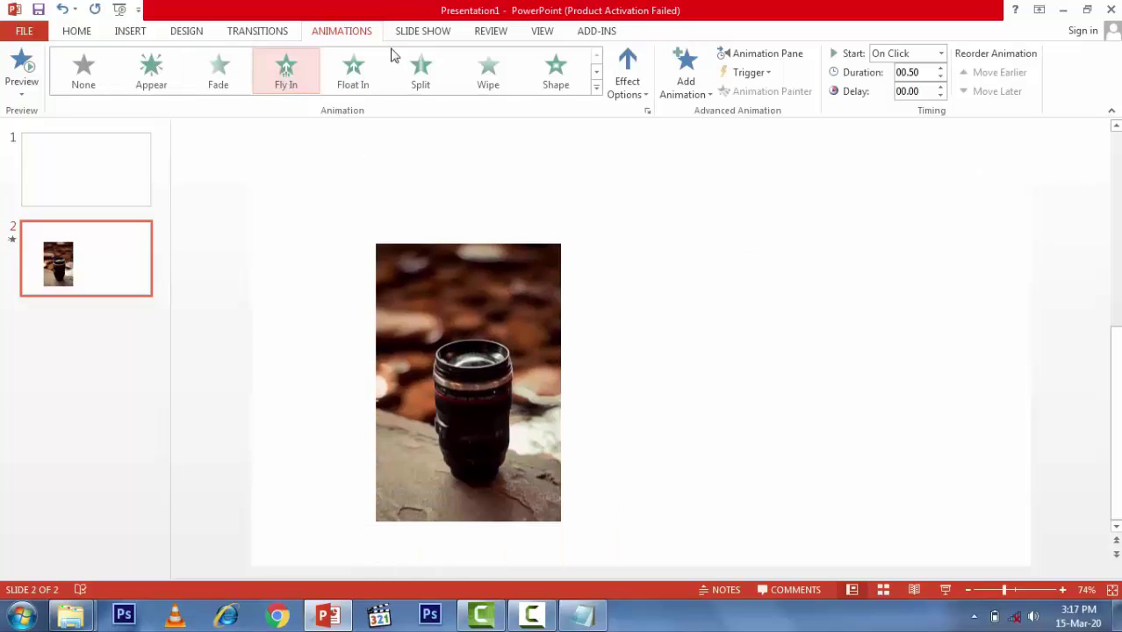
pyautogui.click(629, 69)
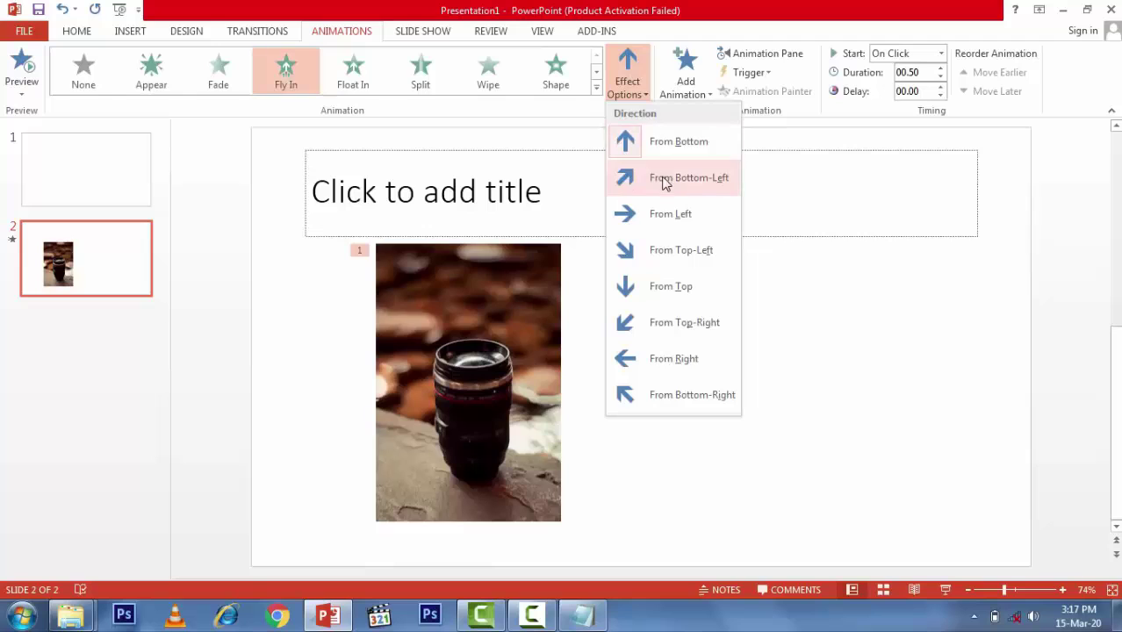
pyautogui.click(665, 179)
pyautogui.click(627, 96)
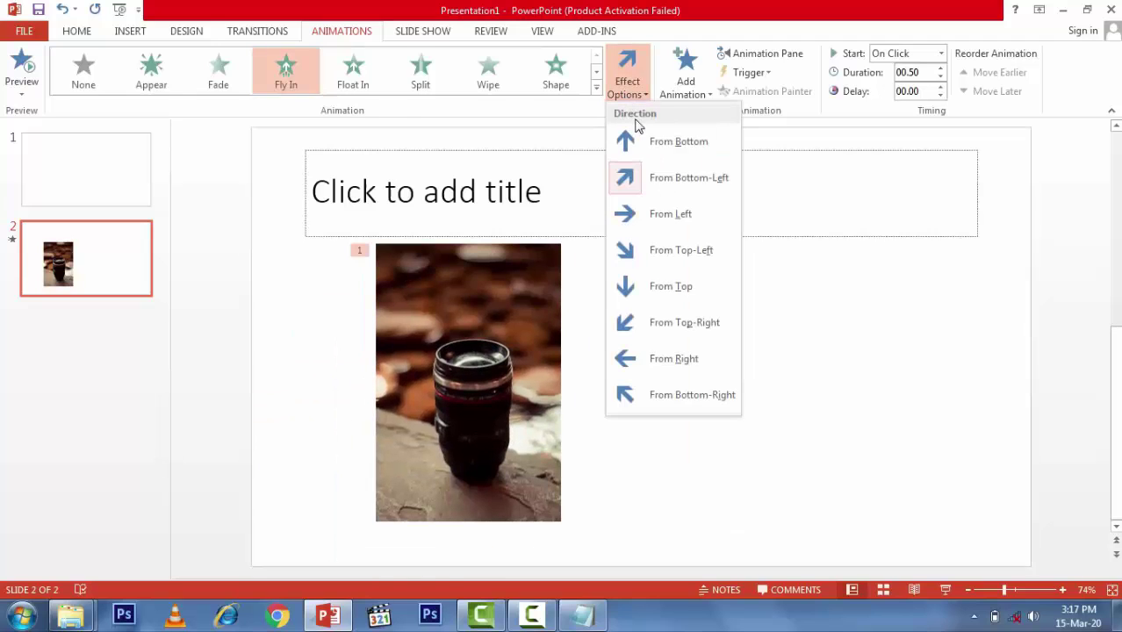
pyautogui.click(654, 211)
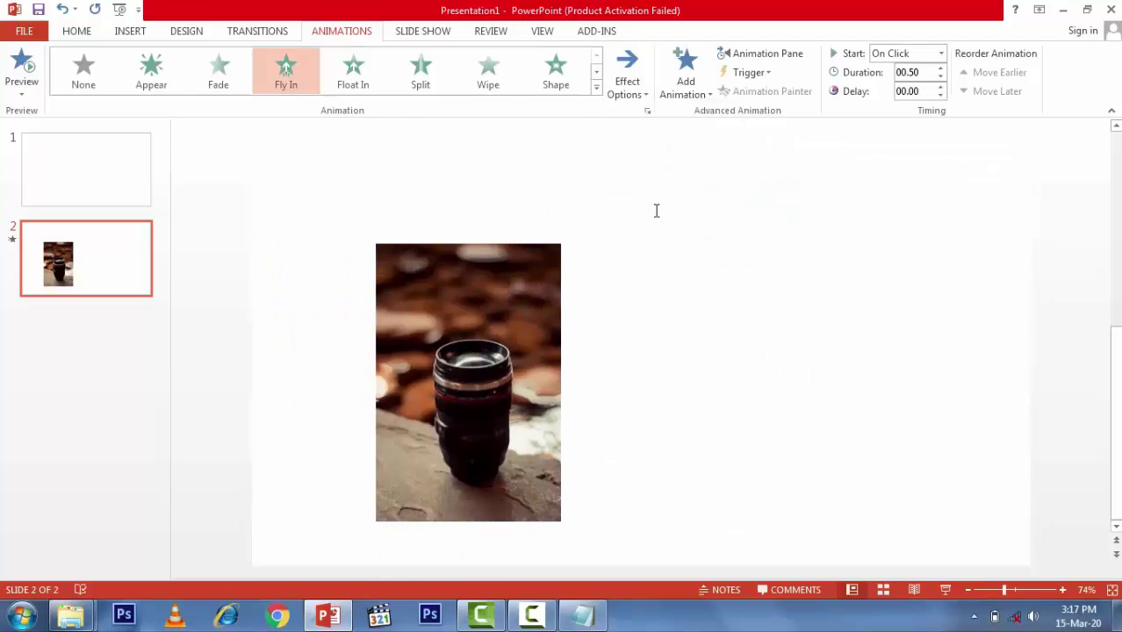
pyautogui.click(638, 71)
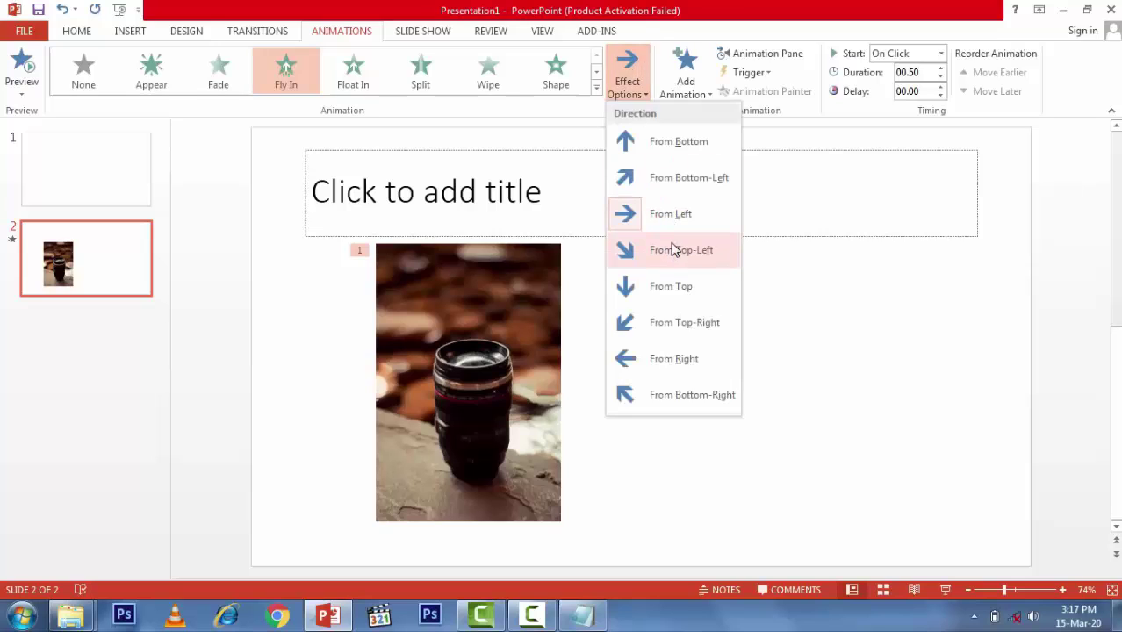
pyautogui.click(672, 248)
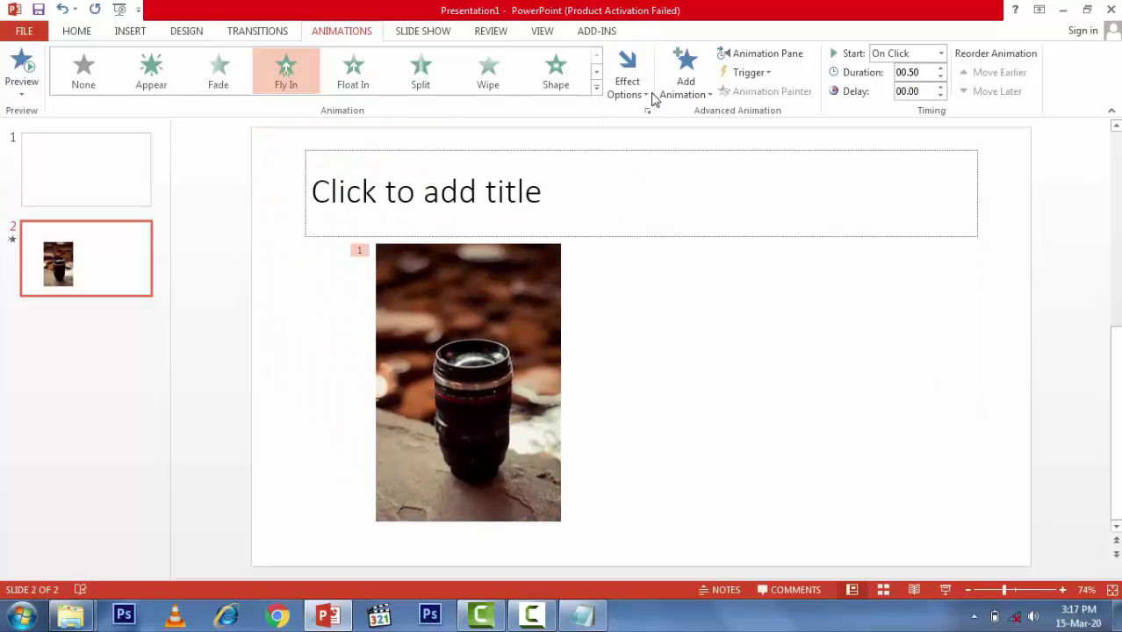
# - Reselect the photo and try Fly In directions from top, top-right and another corner
pyautogui.click(574, 196)
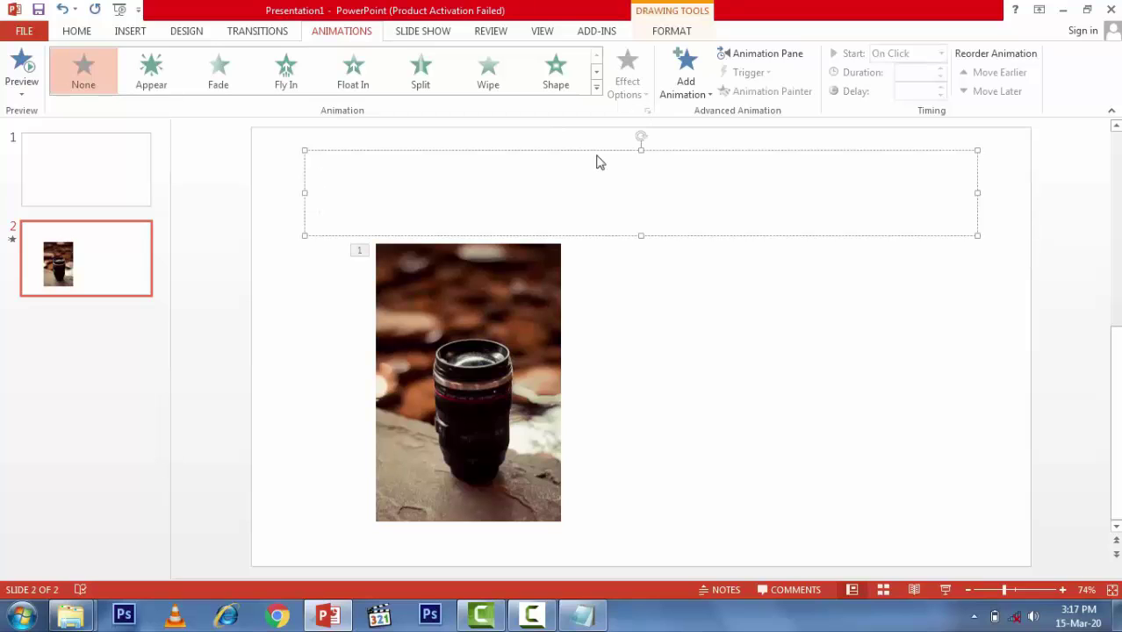
pyautogui.click(468, 382)
pyautogui.click(628, 79)
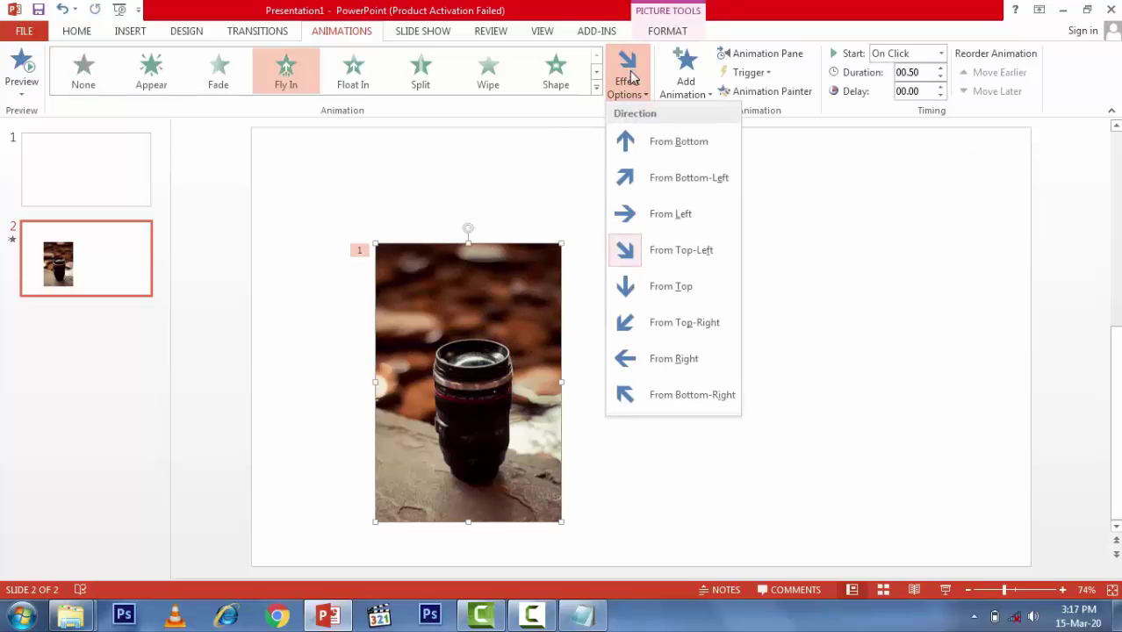
pyautogui.click(663, 283)
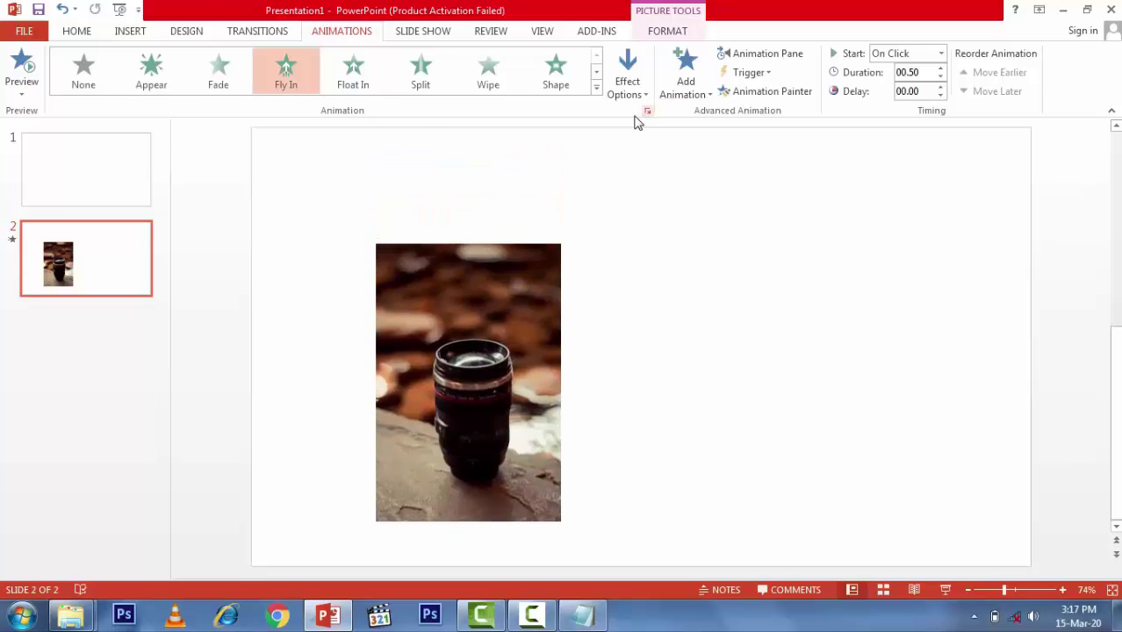
pyautogui.click(626, 88)
pyautogui.click(667, 323)
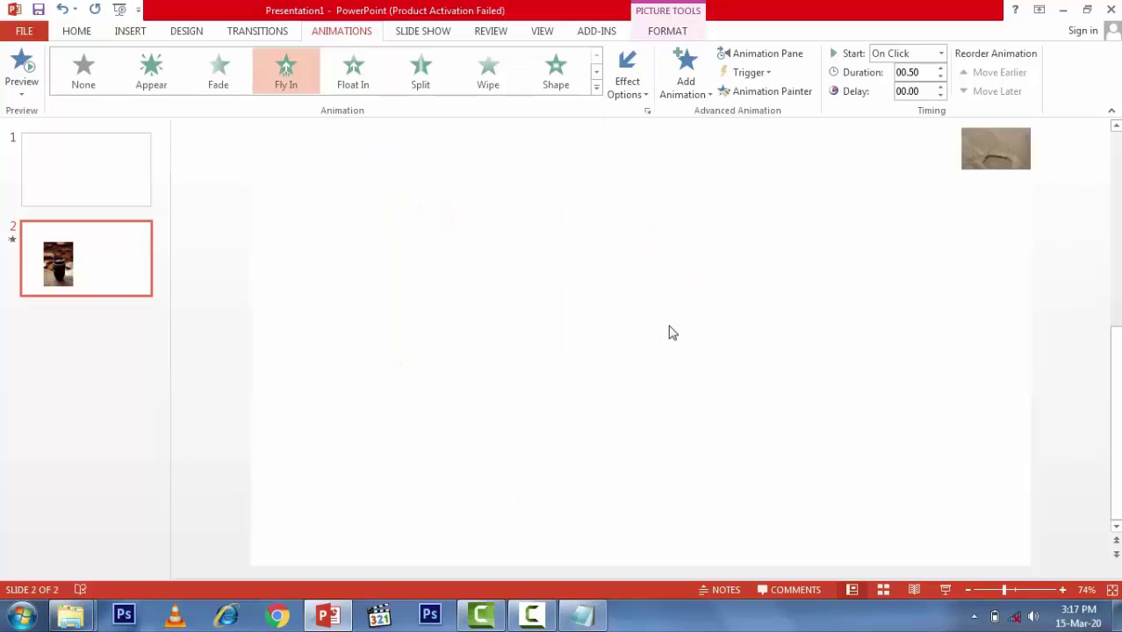
pyautogui.click(629, 77)
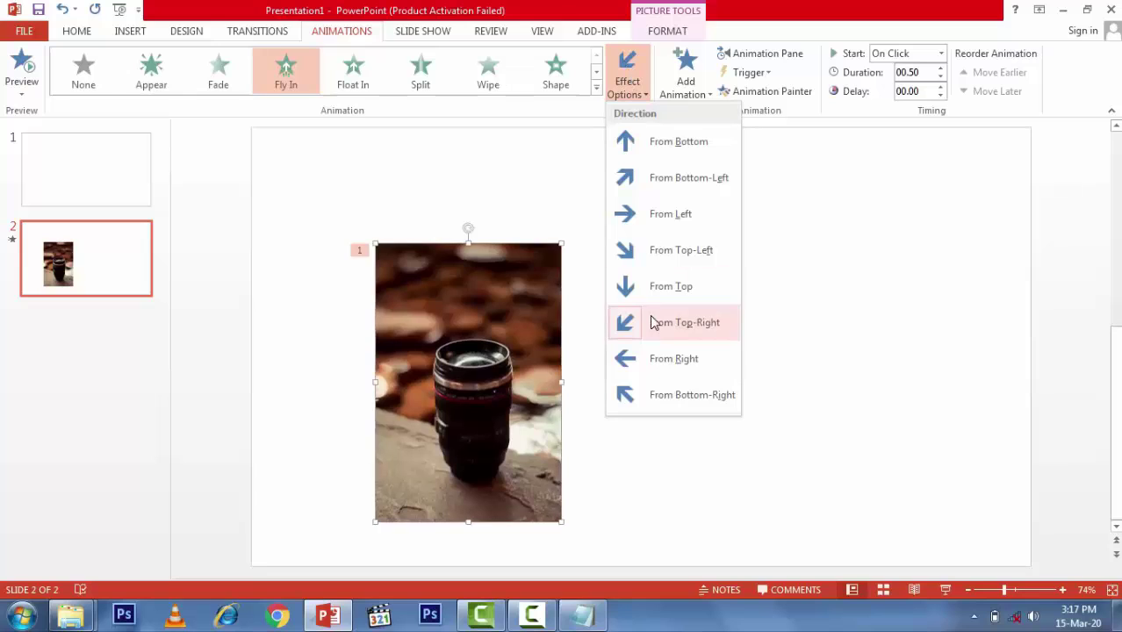
pyautogui.click(674, 358)
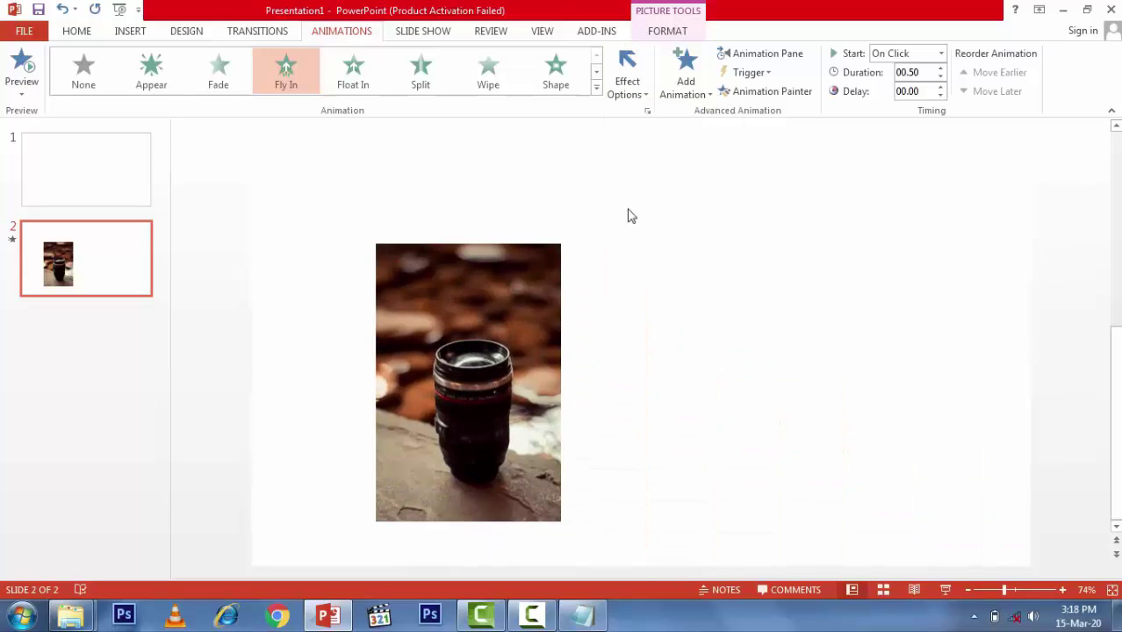
# - Try a circle Shape entrance, then switch the lens photo to Split with Horizontal Out
pyautogui.click(563, 77)
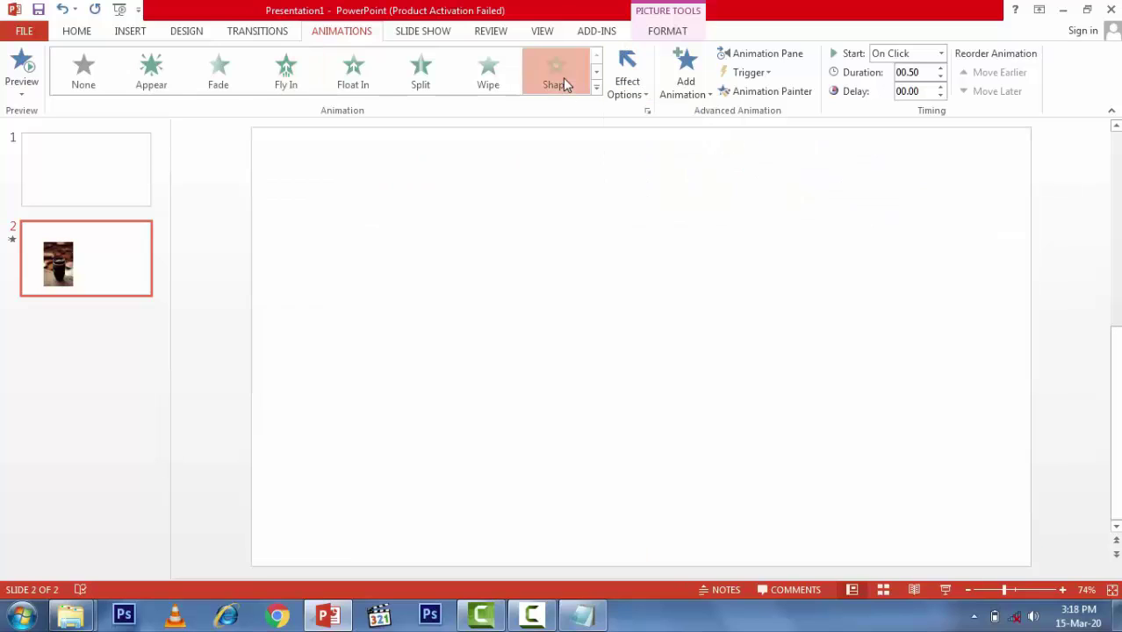
pyautogui.click(628, 70)
pyautogui.click(638, 250)
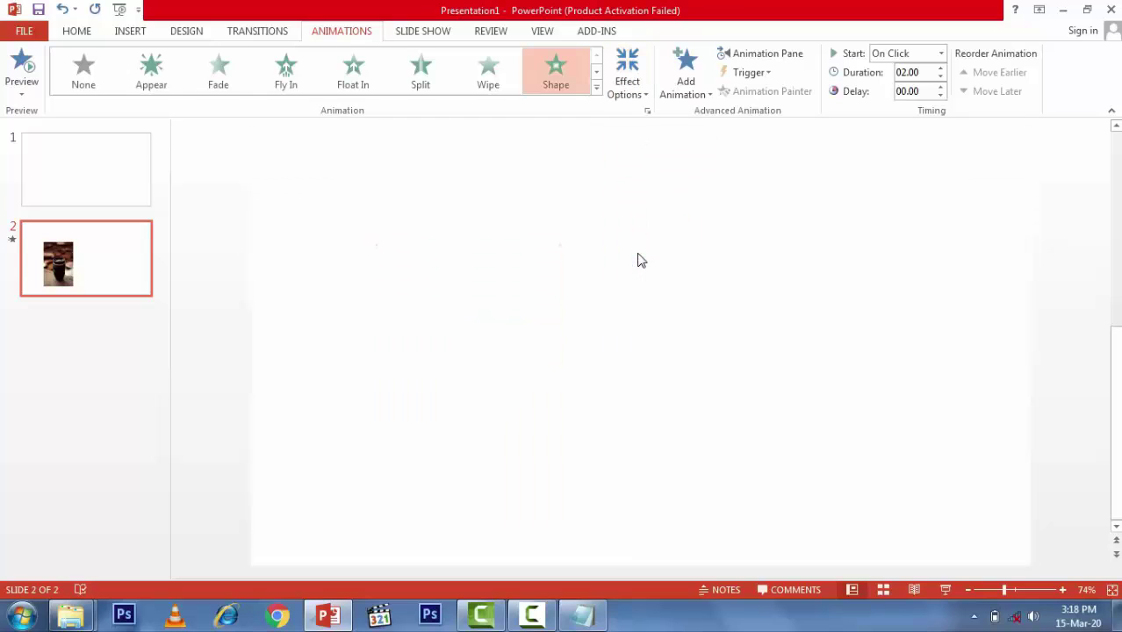
pyautogui.click(628, 81)
pyautogui.click(420, 75)
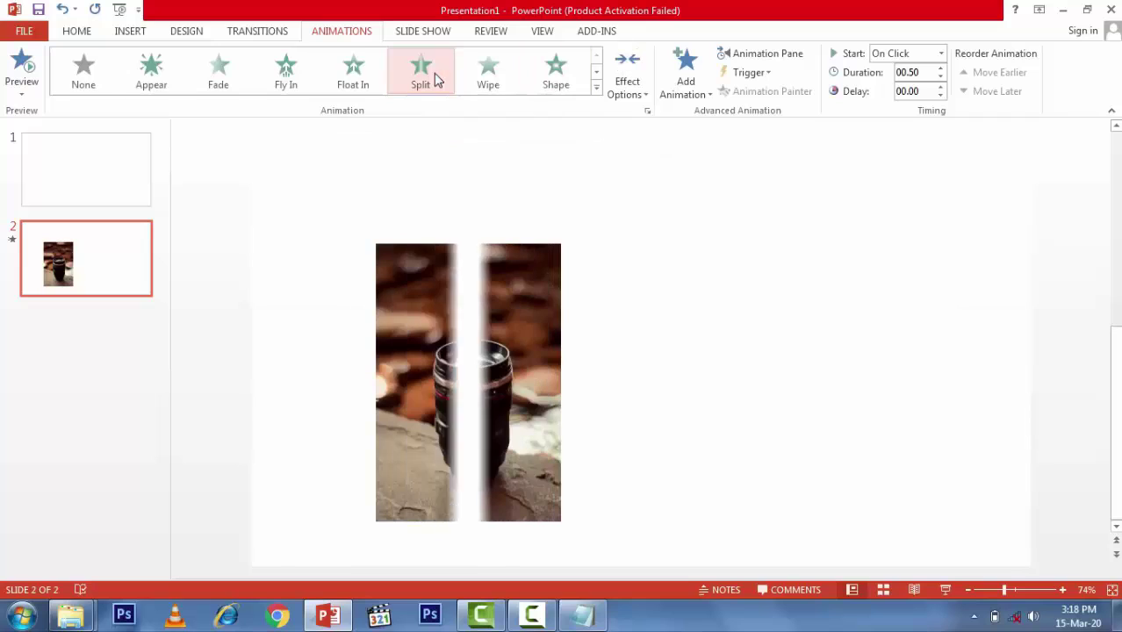
pyautogui.click(420, 77)
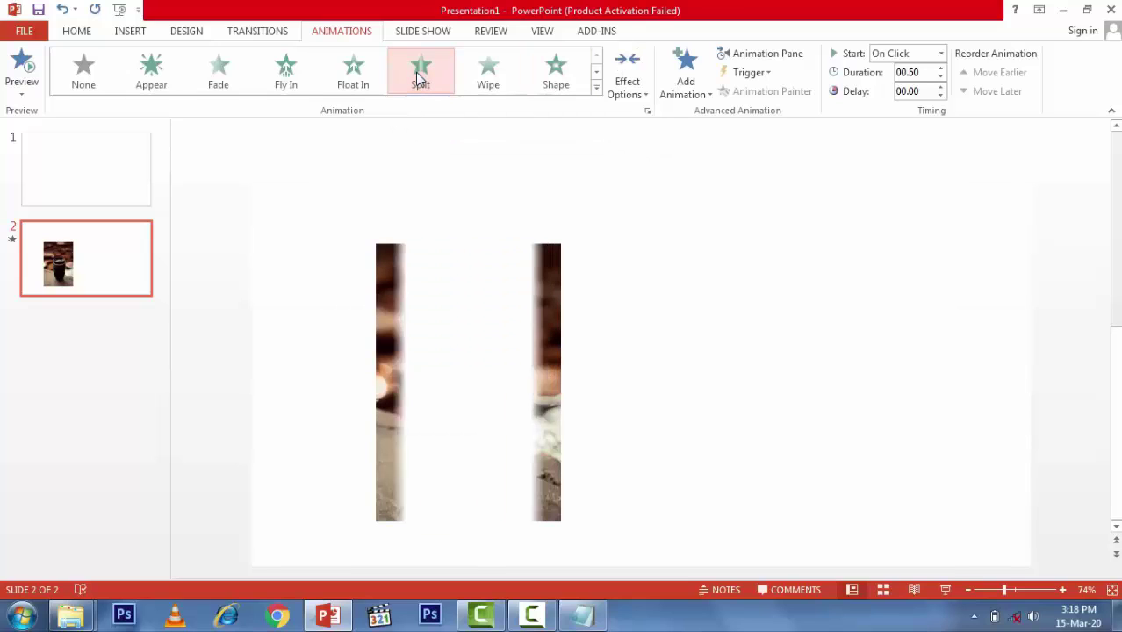
pyautogui.click(628, 74)
pyautogui.click(650, 179)
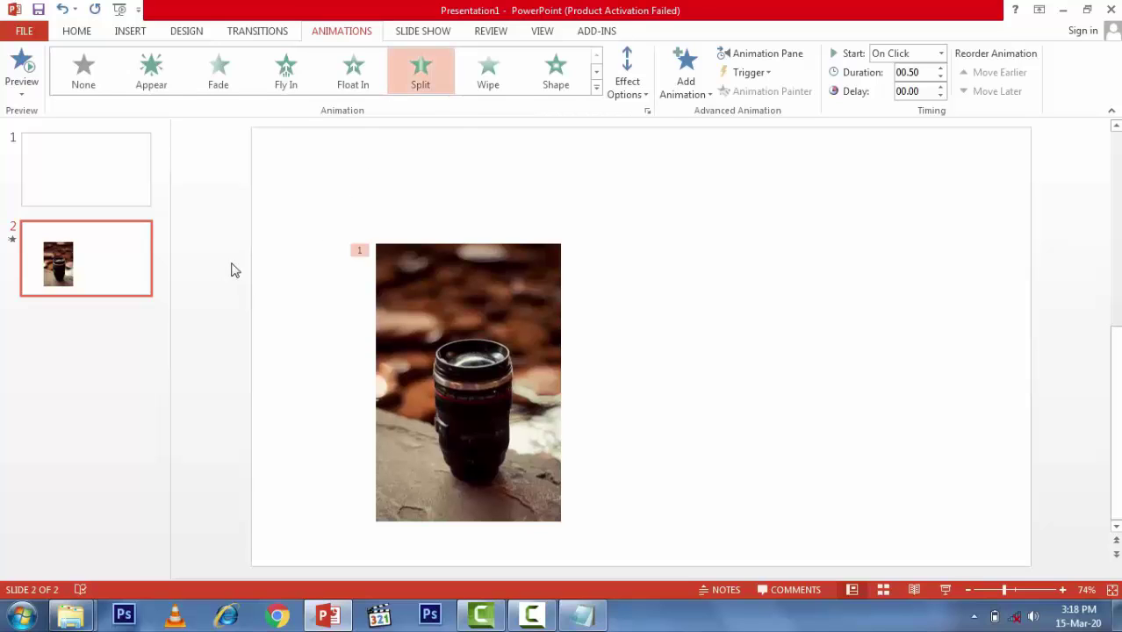
# - Insert the Nikon D7200 camera photo and resize it to 5.02" by 7.73" beside the lens
pyautogui.click(130, 32)
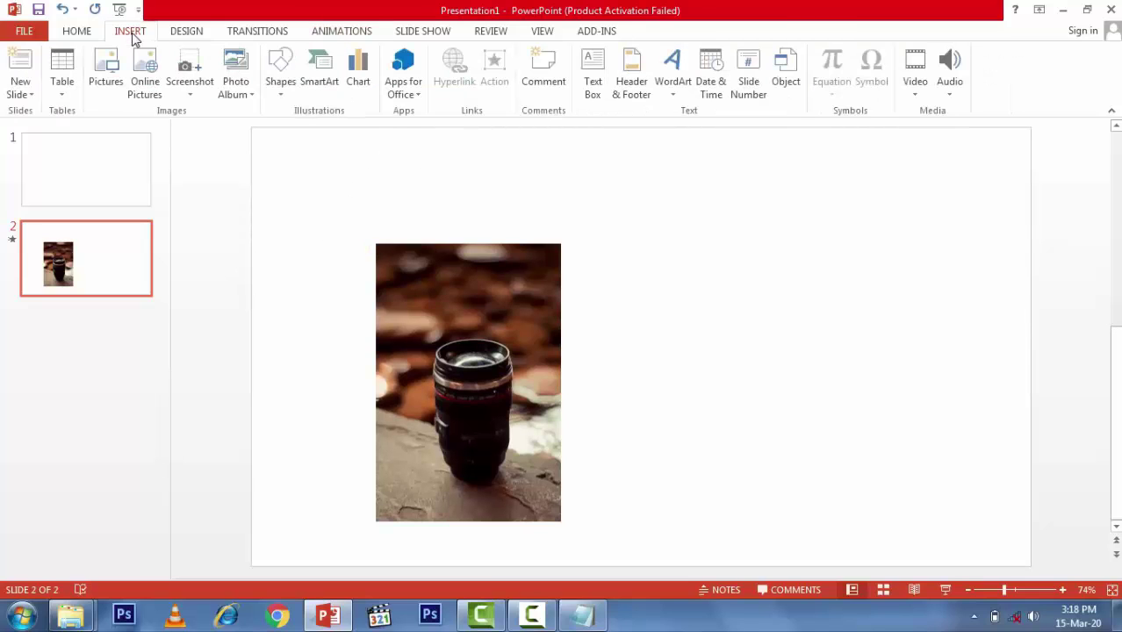
pyautogui.click(120, 88)
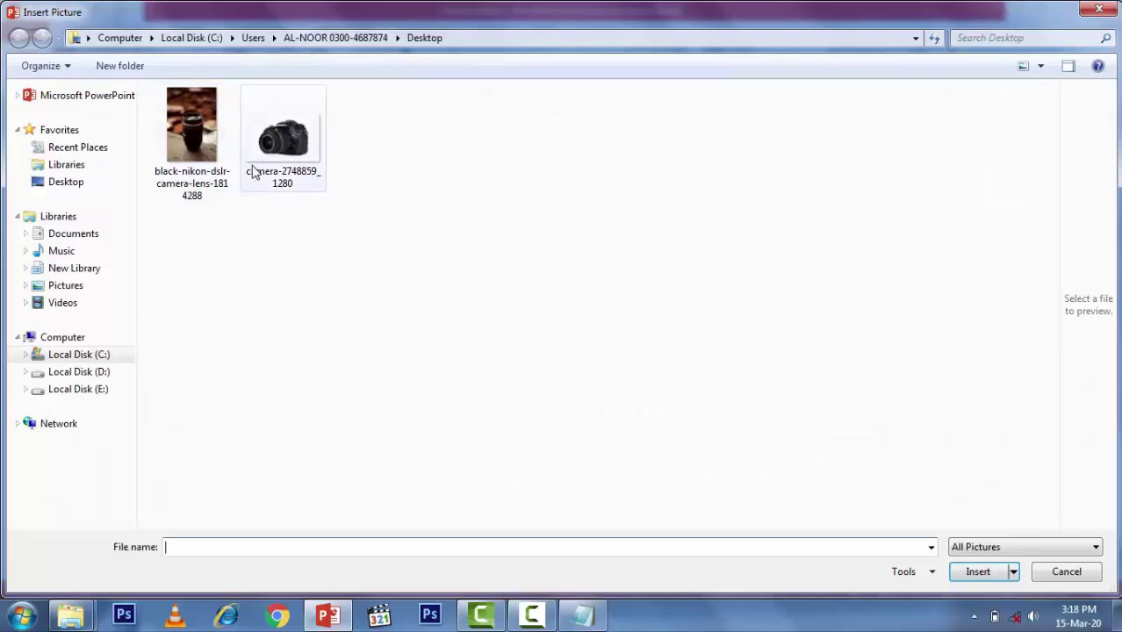
pyautogui.doubleClick(264, 162)
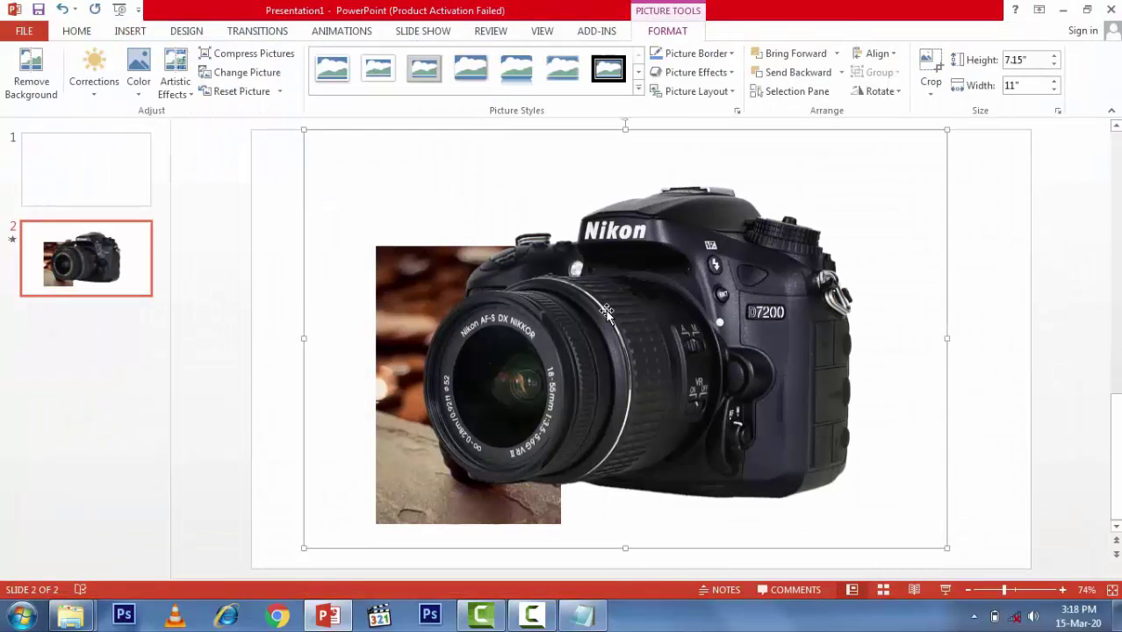
pyautogui.moveTo(606, 312); pyautogui.dragTo(678, 382)
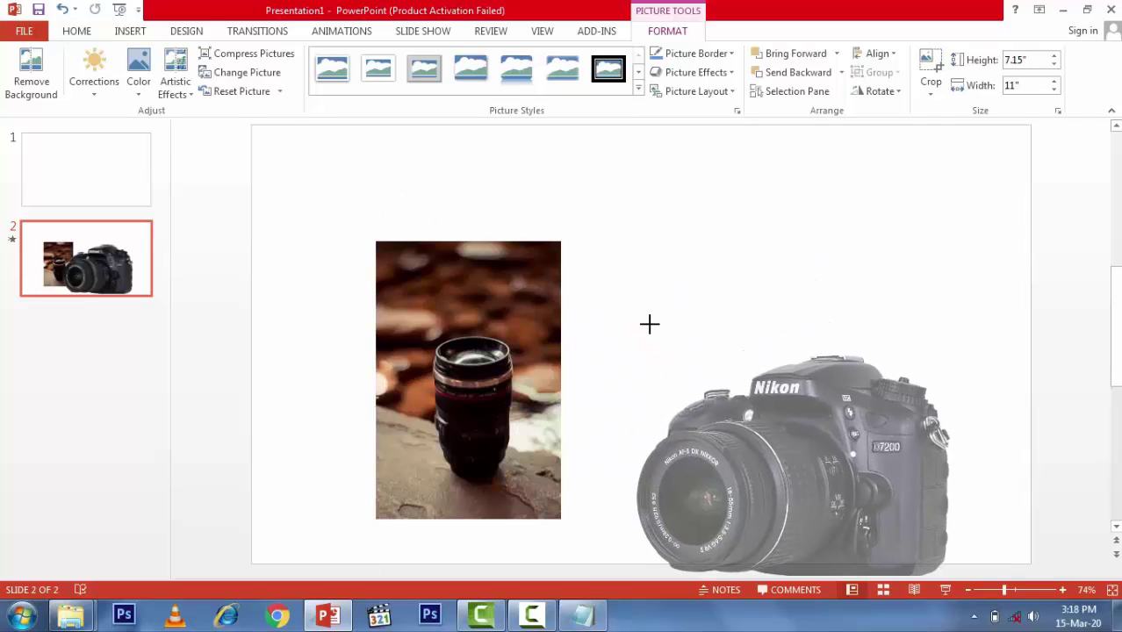
pyautogui.moveTo(375, 201); pyautogui.dragTo(566, 325)
pyautogui.moveTo(832, 463); pyautogui.dragTo(838, 364)
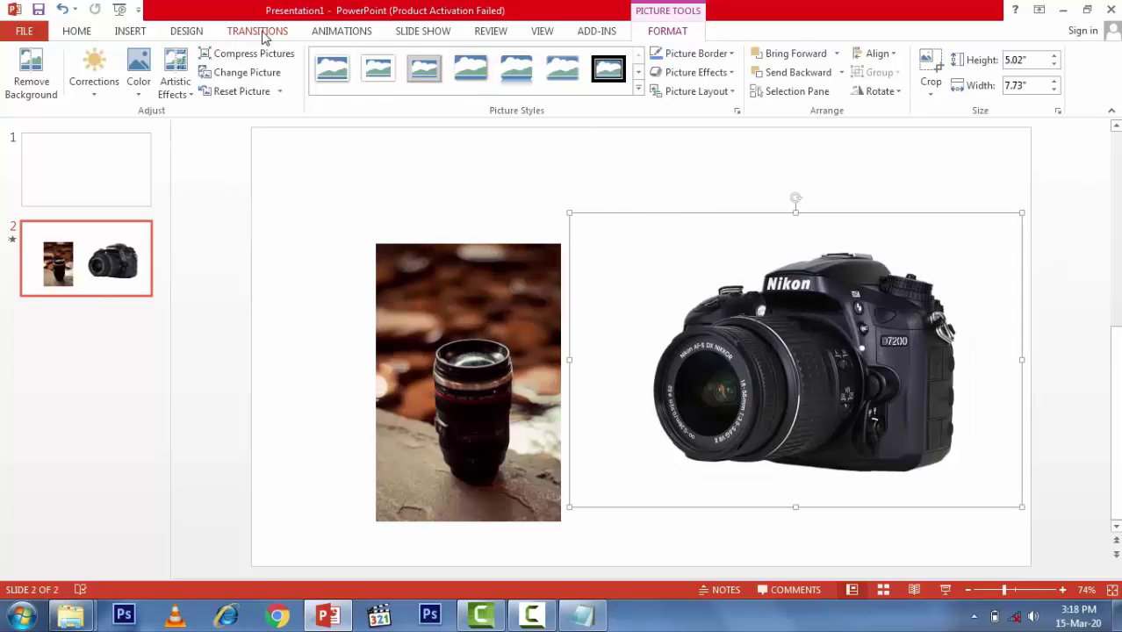
# - After trying Swivel and Zoom, give the camera photo a Grow & Turn entrance lasting 01.00
pyautogui.click(326, 33)
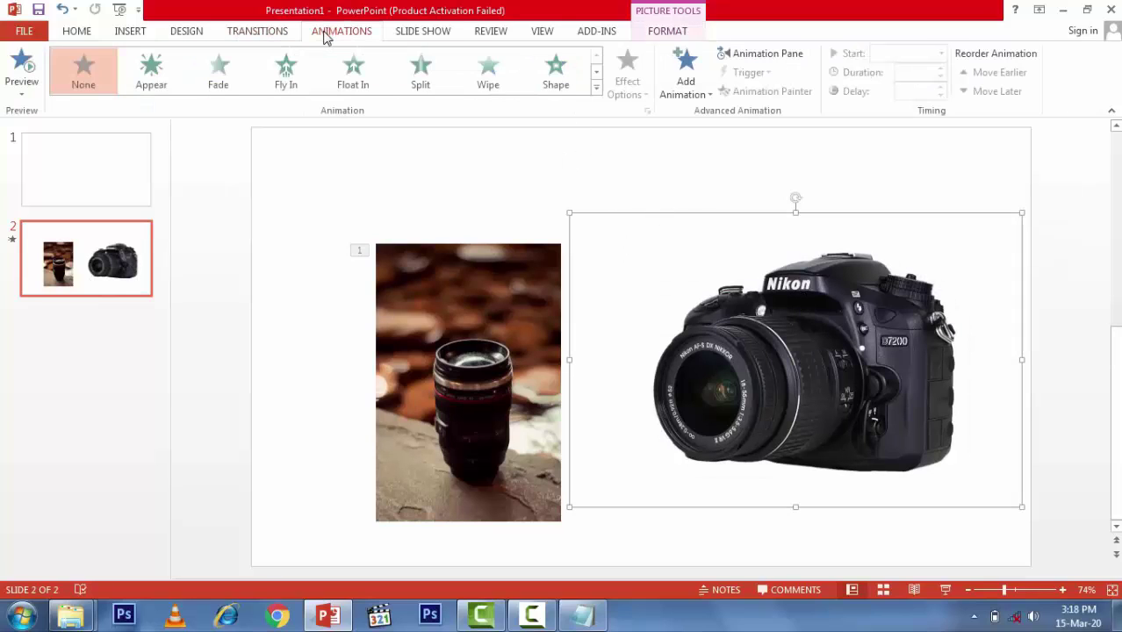
pyautogui.click(596, 72)
pyautogui.click(356, 79)
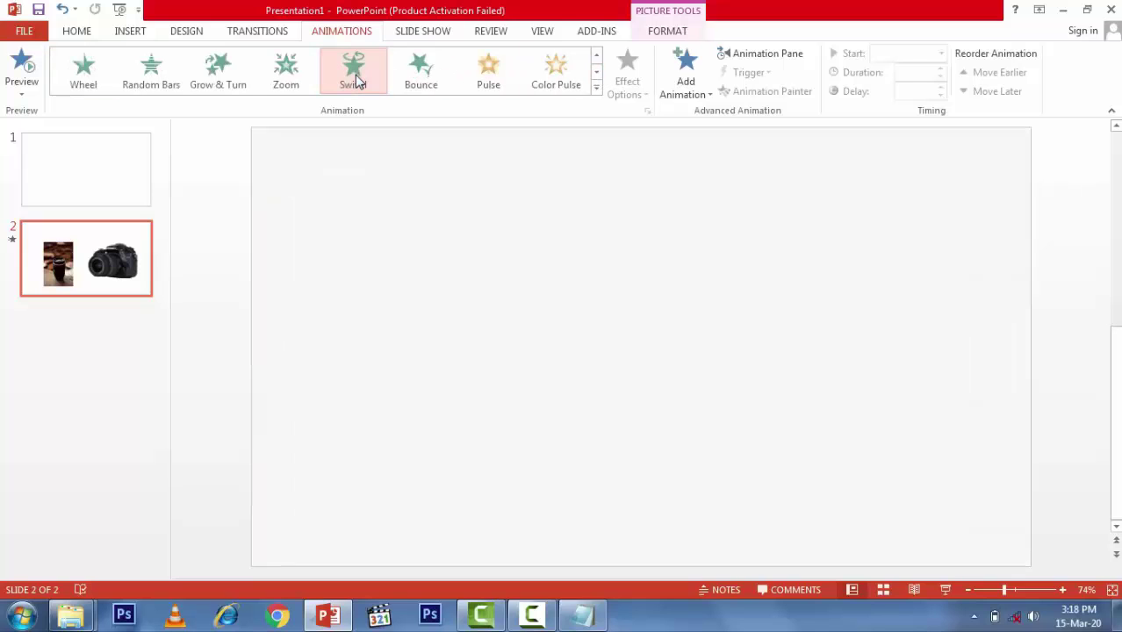
pyautogui.click(286, 72)
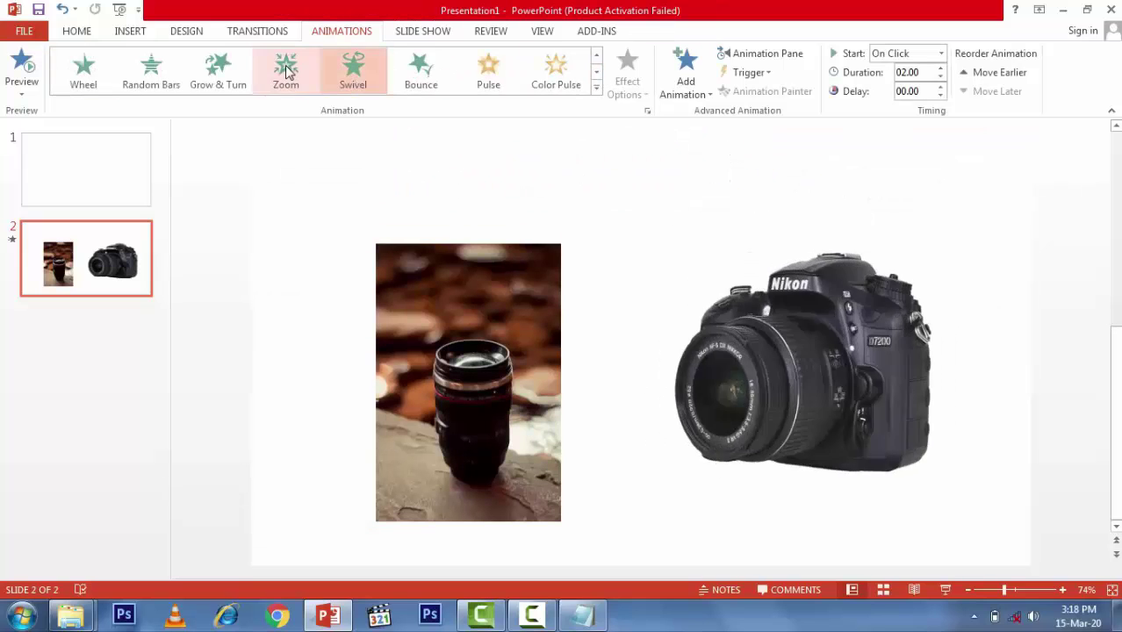
pyautogui.click(216, 74)
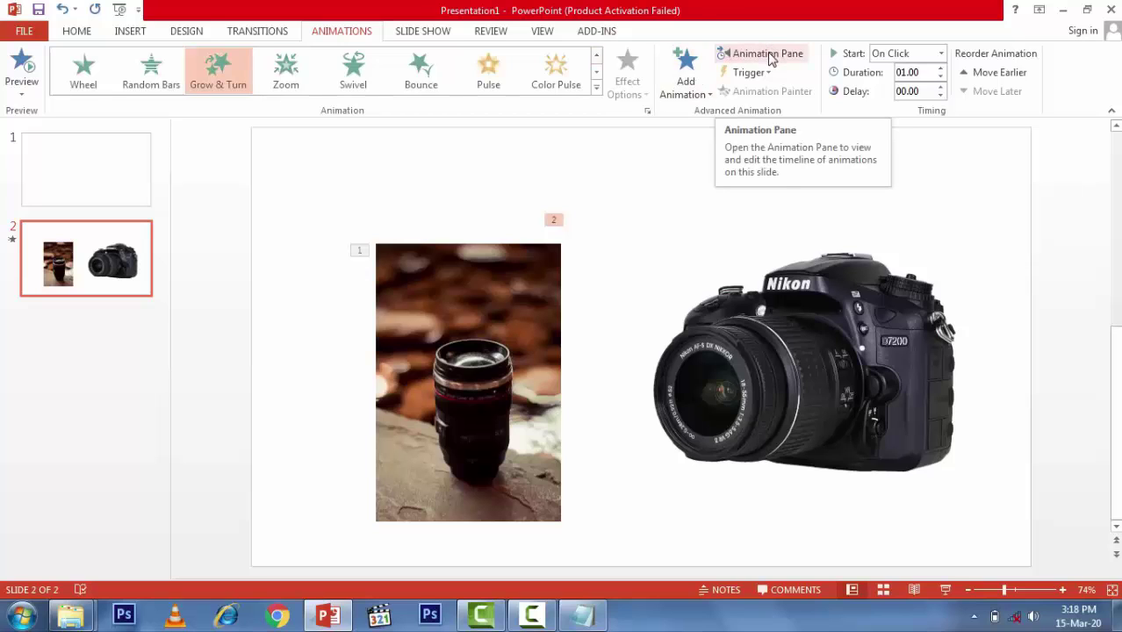
# - In the Animation Pane, set Picture 4 to start After Previous and open its Timing settings
pyautogui.click(807, 327)
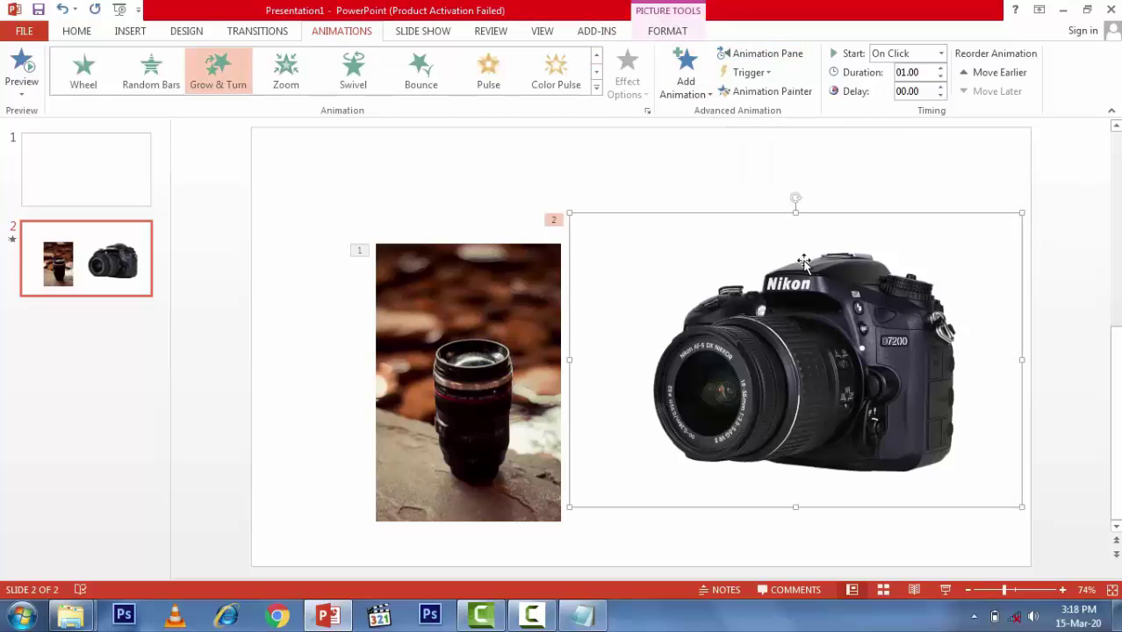
pyautogui.click(767, 54)
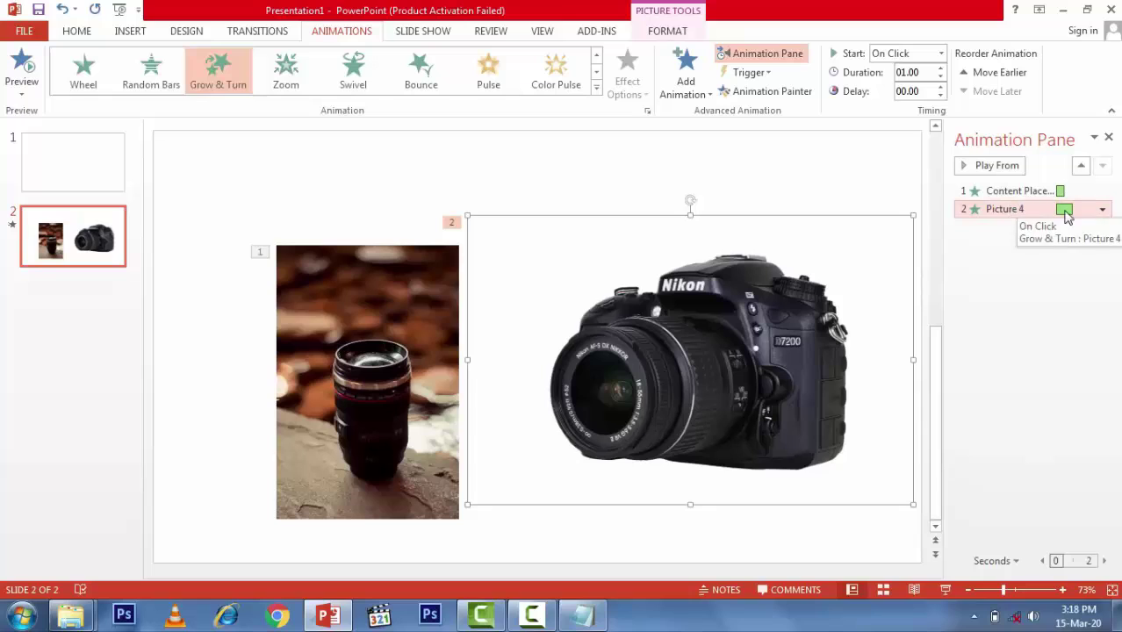
pyautogui.click(1103, 210)
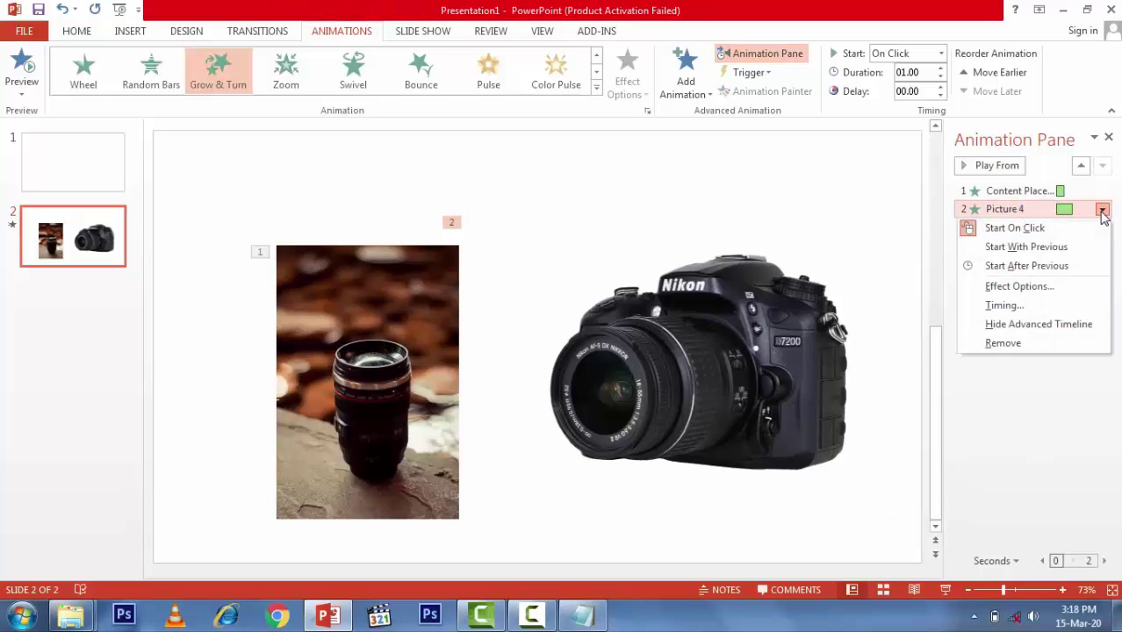
pyautogui.click(1011, 267)
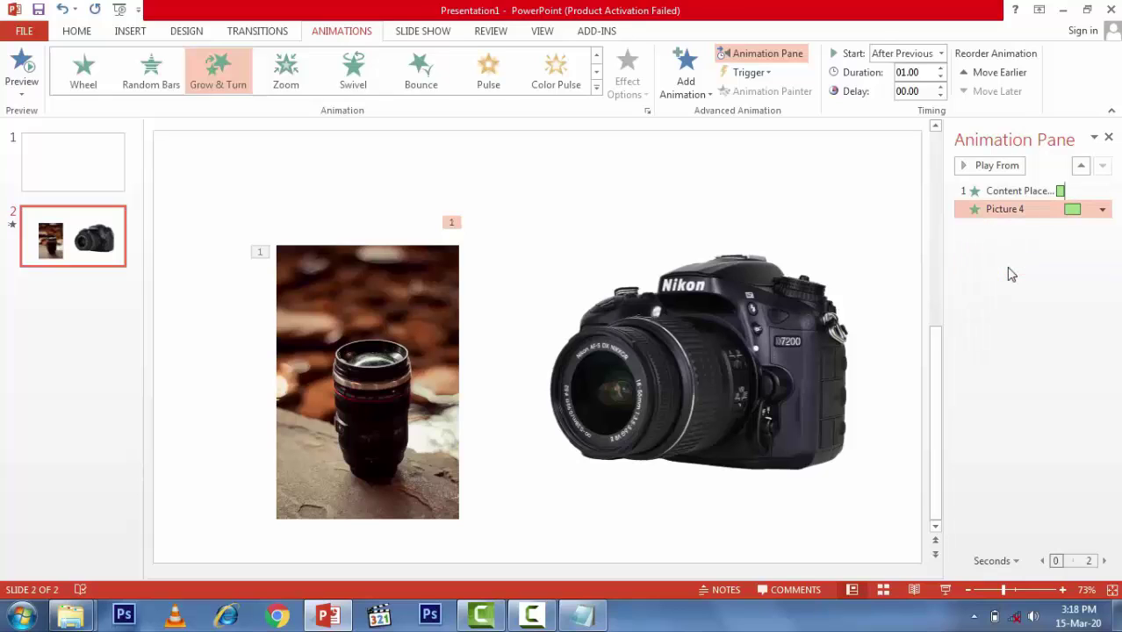
pyautogui.click(1103, 209)
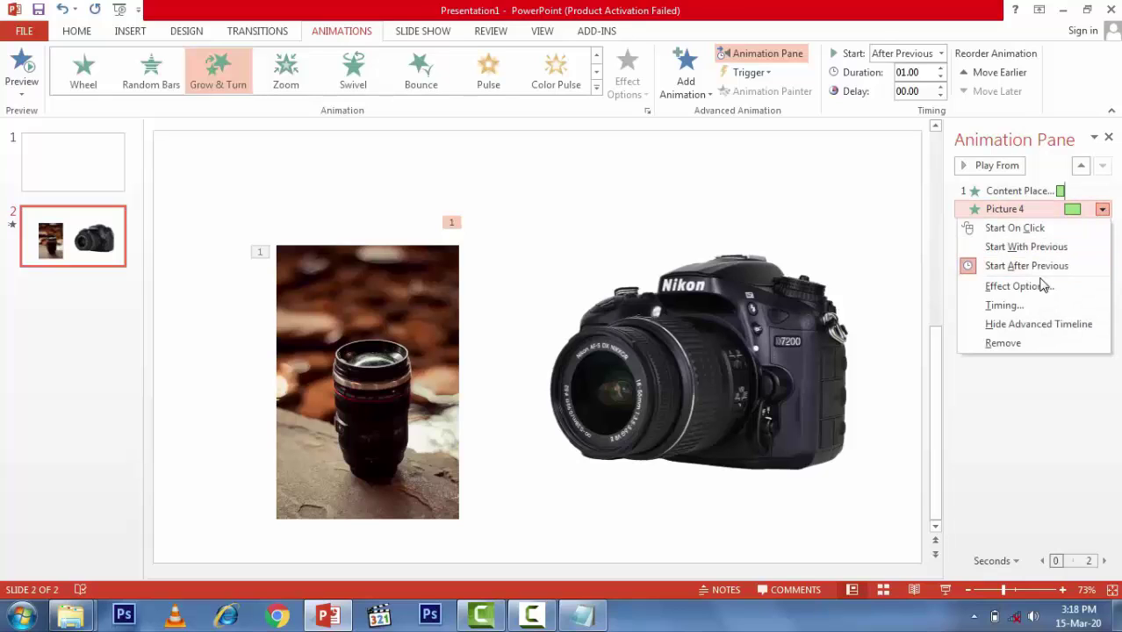
pyautogui.click(1005, 306)
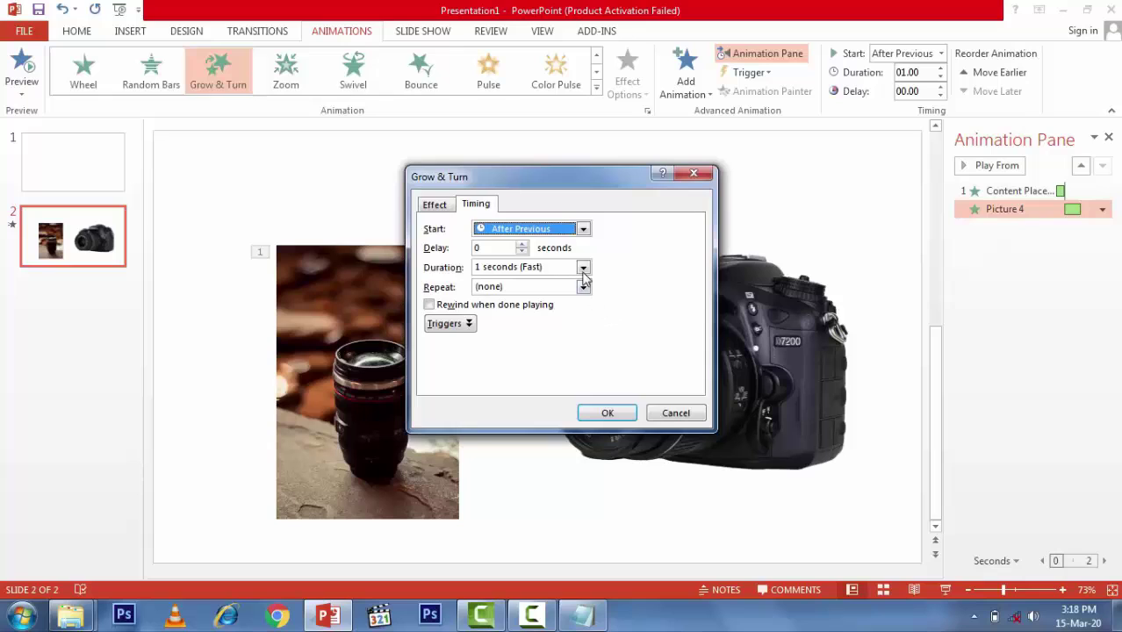
pyautogui.click(583, 268)
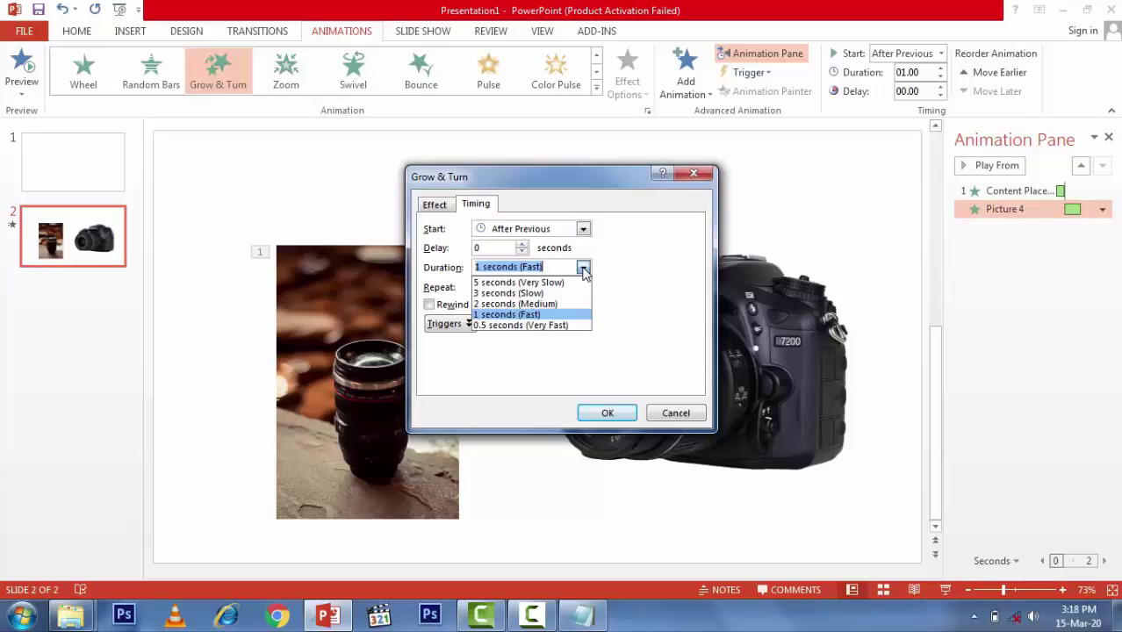
pyautogui.click(535, 293)
pyautogui.click(616, 411)
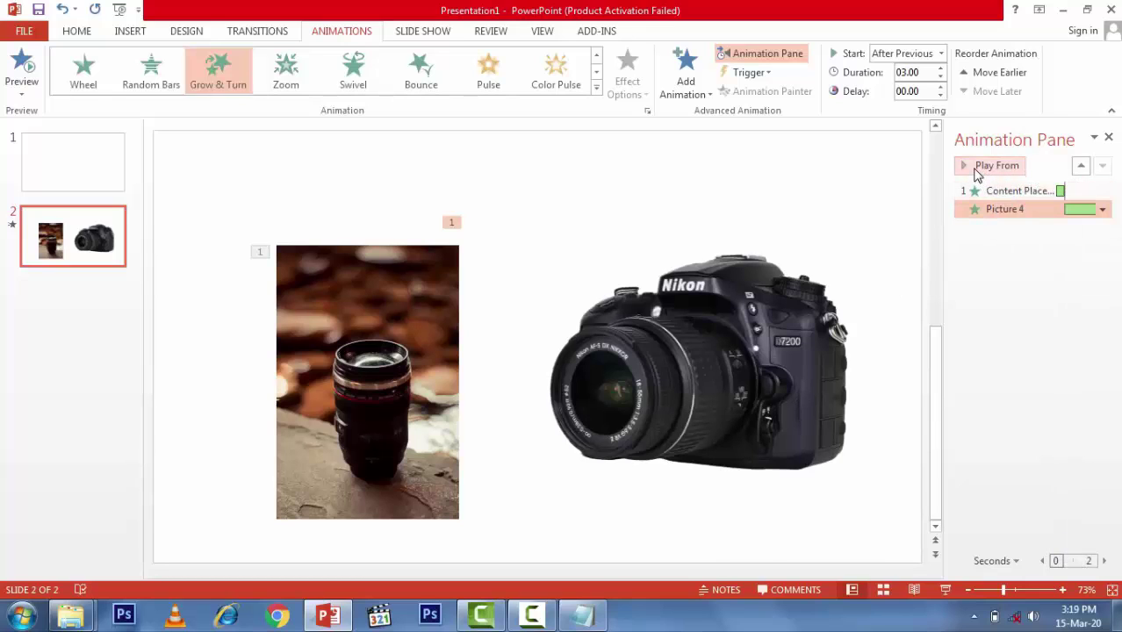
pyautogui.click(975, 167)
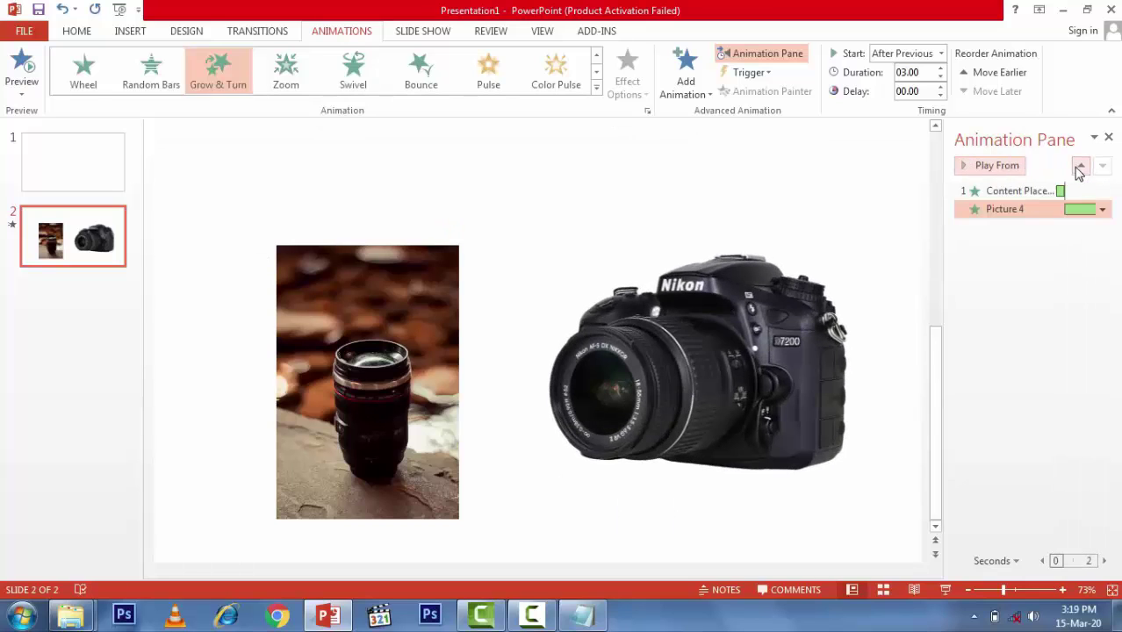
pyautogui.click(1065, 192)
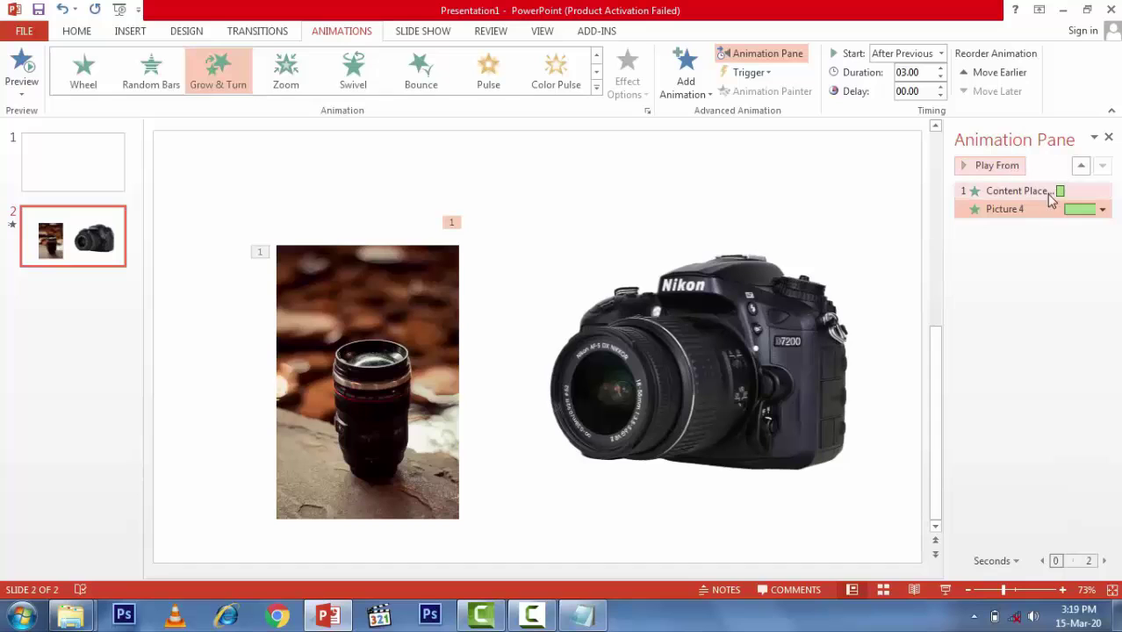
pyautogui.click(985, 166)
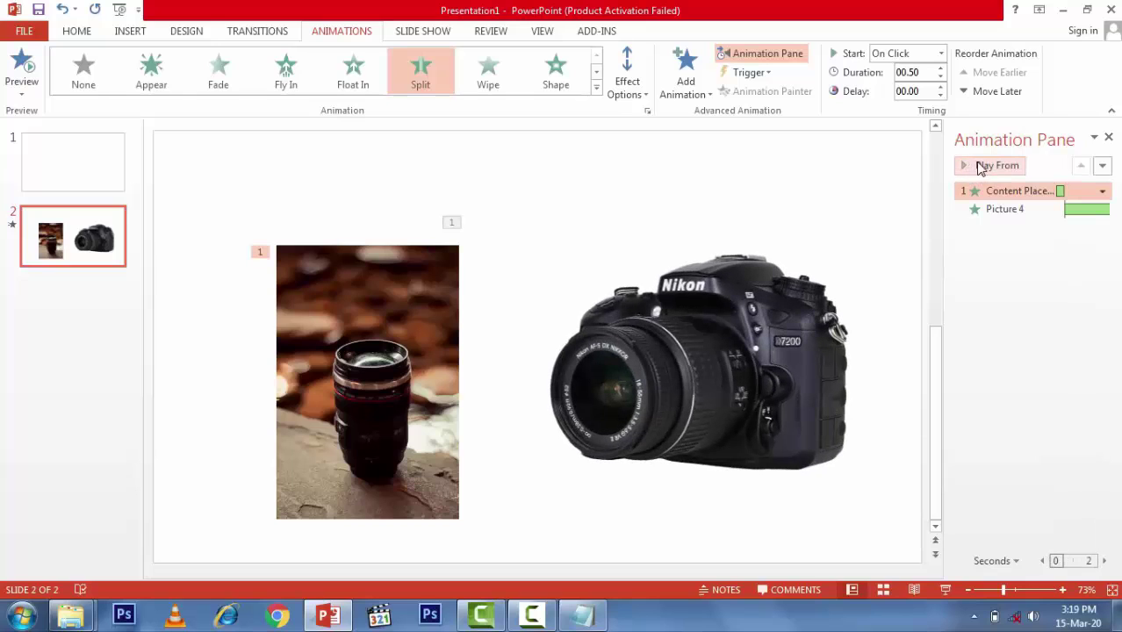
pyautogui.click(981, 166)
pyautogui.click(50, 334)
# - Duplicate slide 2 as a new slide 3
pyautogui.rightClick(50, 333)
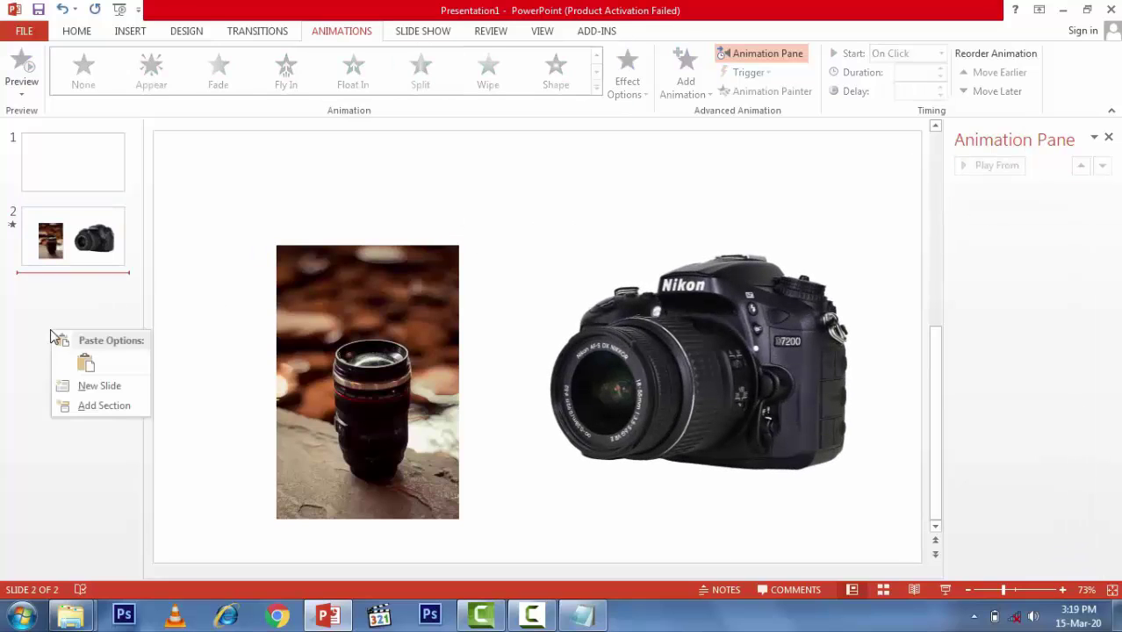
pyautogui.click(50, 237)
pyautogui.rightClick(50, 236)
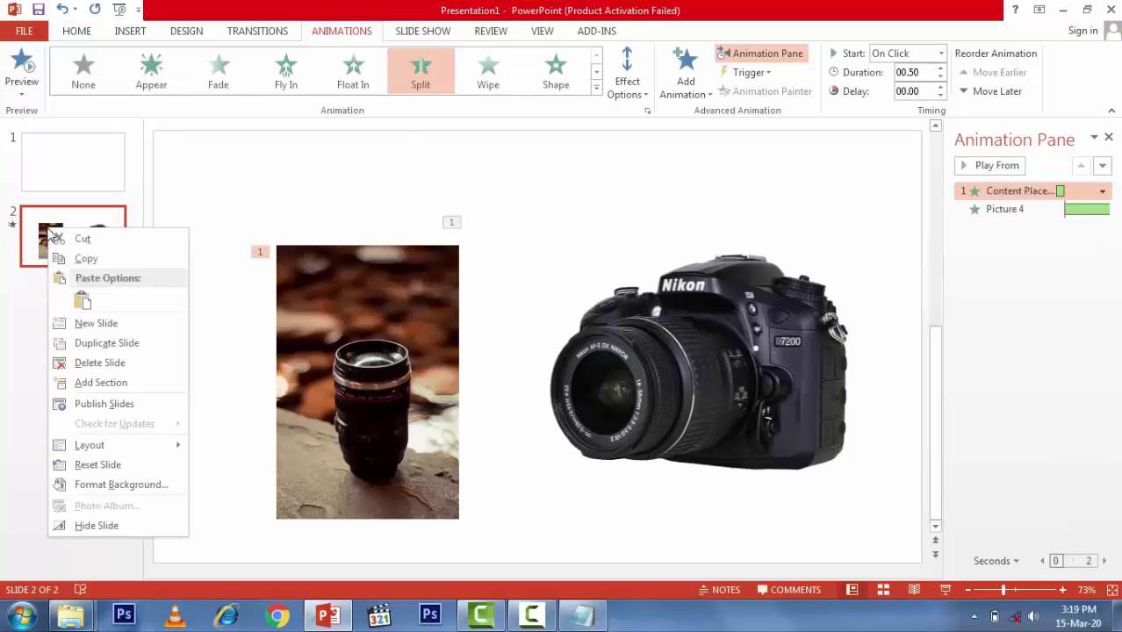
pyautogui.click(107, 342)
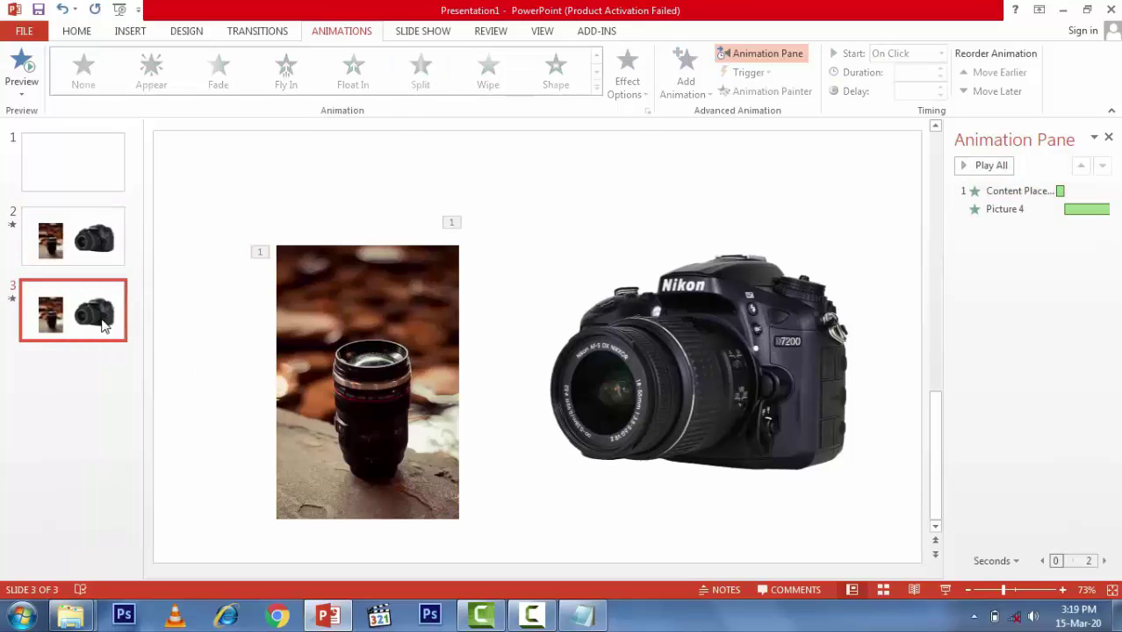
# - On slide 3, delete the camera picture, remove the lens photo's Split animation, and reposition it
pyautogui.click(715, 361)
pyautogui.press('Delete')
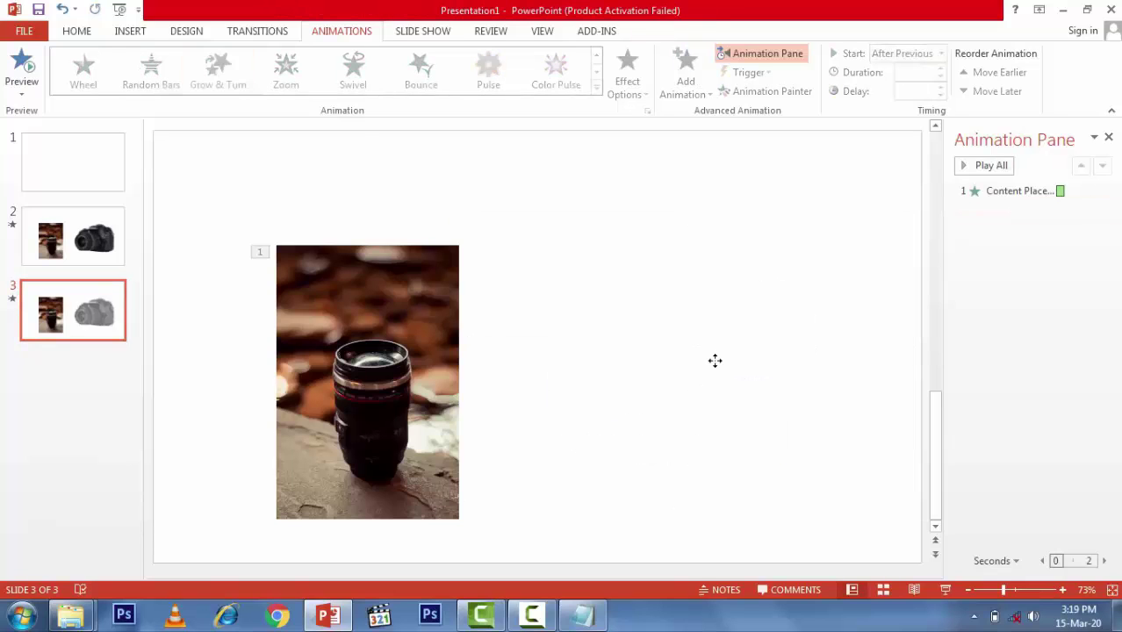
pyautogui.moveTo(476, 345); pyautogui.dragTo(483, 345)
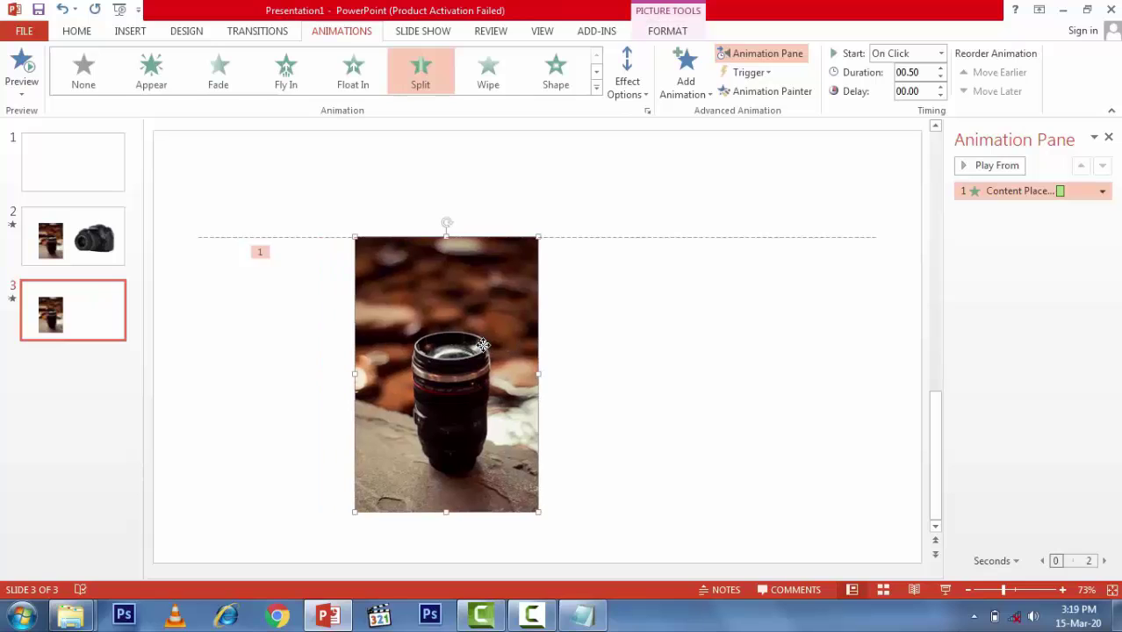
pyautogui.click(1103, 192)
pyautogui.click(1004, 325)
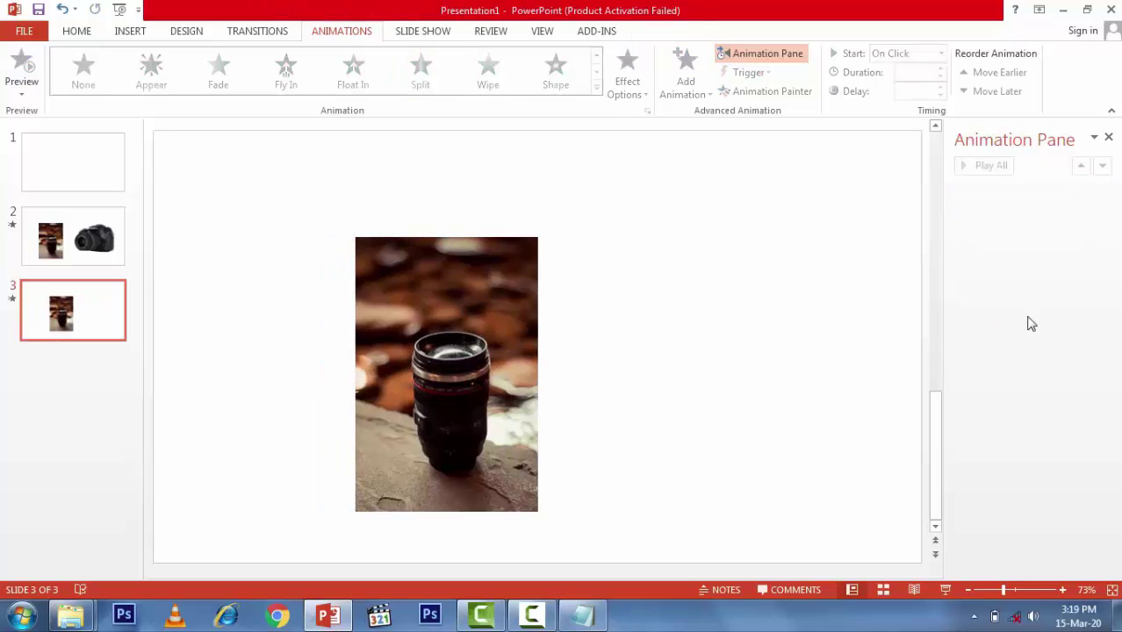
pyautogui.moveTo(458, 309); pyautogui.dragTo(439, 303)
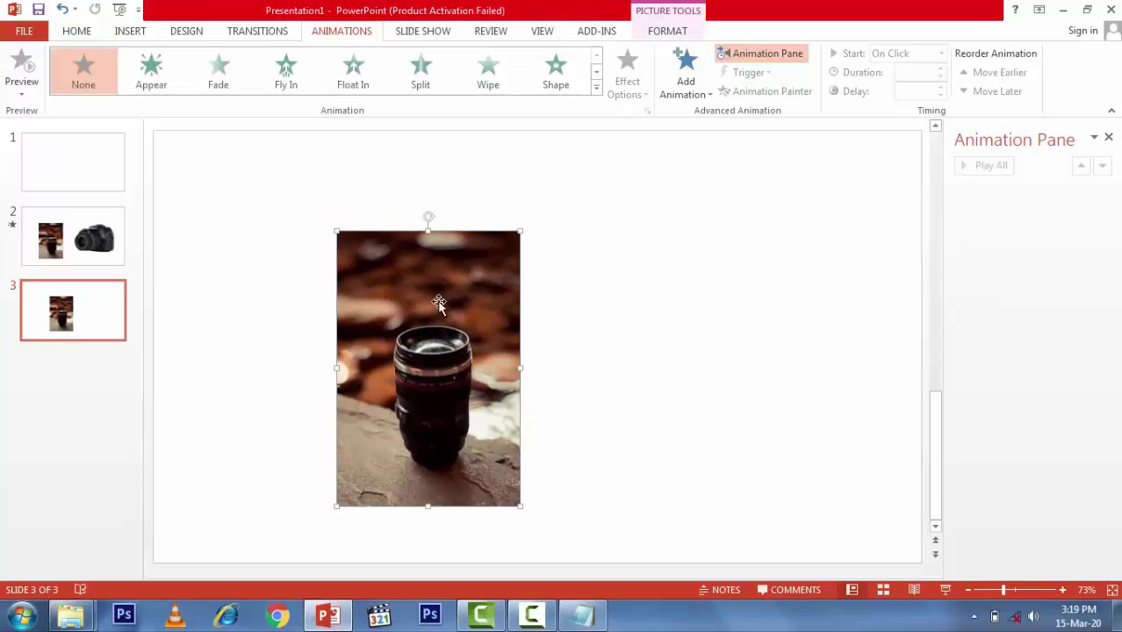
# - Give the slide 3 lens photo a Loops motion path and preview it
pyautogui.click(597, 88)
pyautogui.scroll(-2, 595, 130)
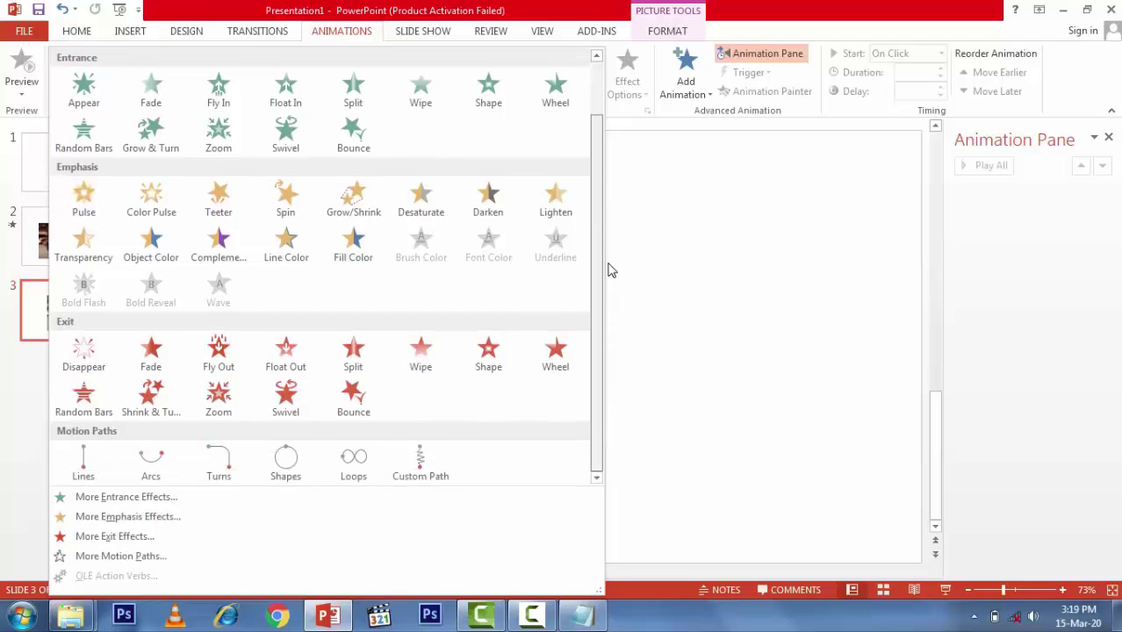
pyautogui.click(351, 472)
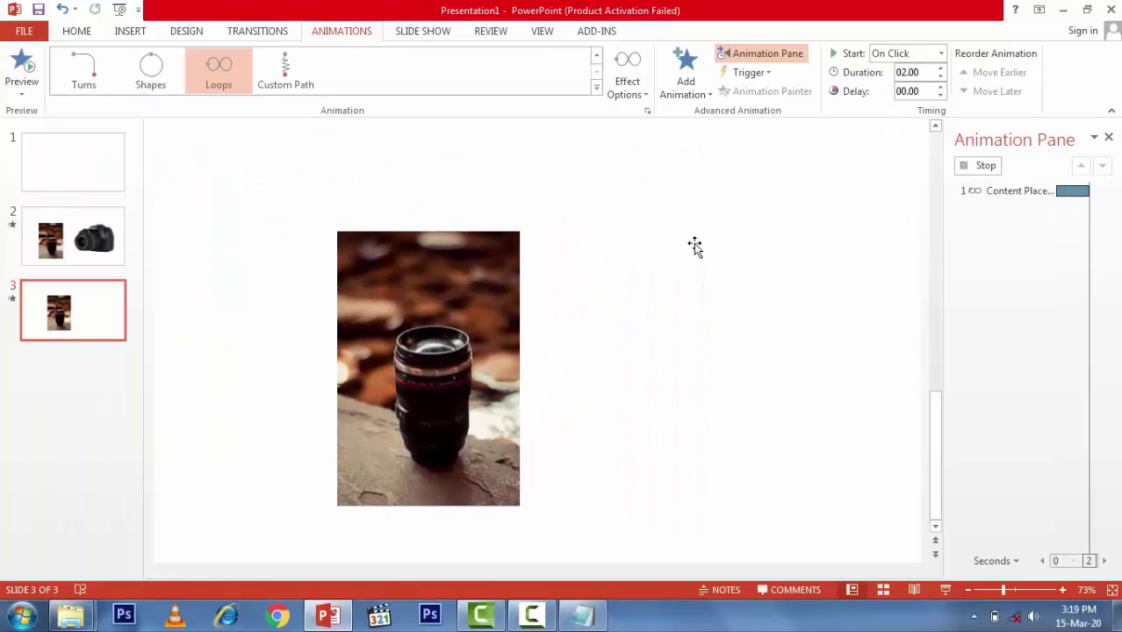
pyautogui.click(991, 166)
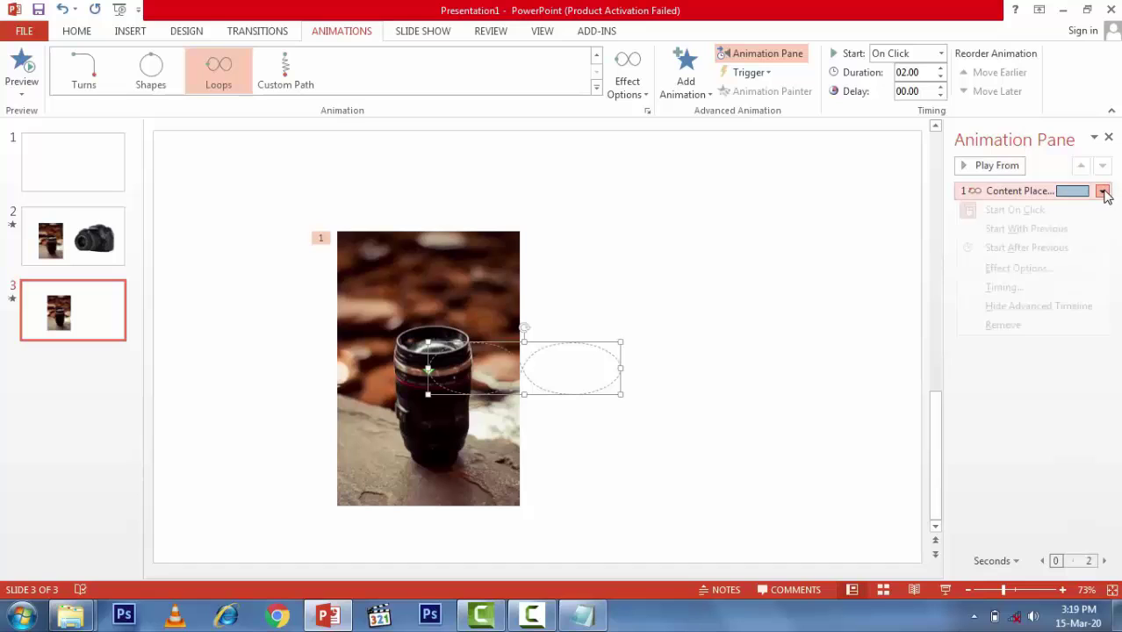
# - Set the loop path's duration to 5 seconds (Very Slow) and preview it
pyautogui.click(1017, 289)
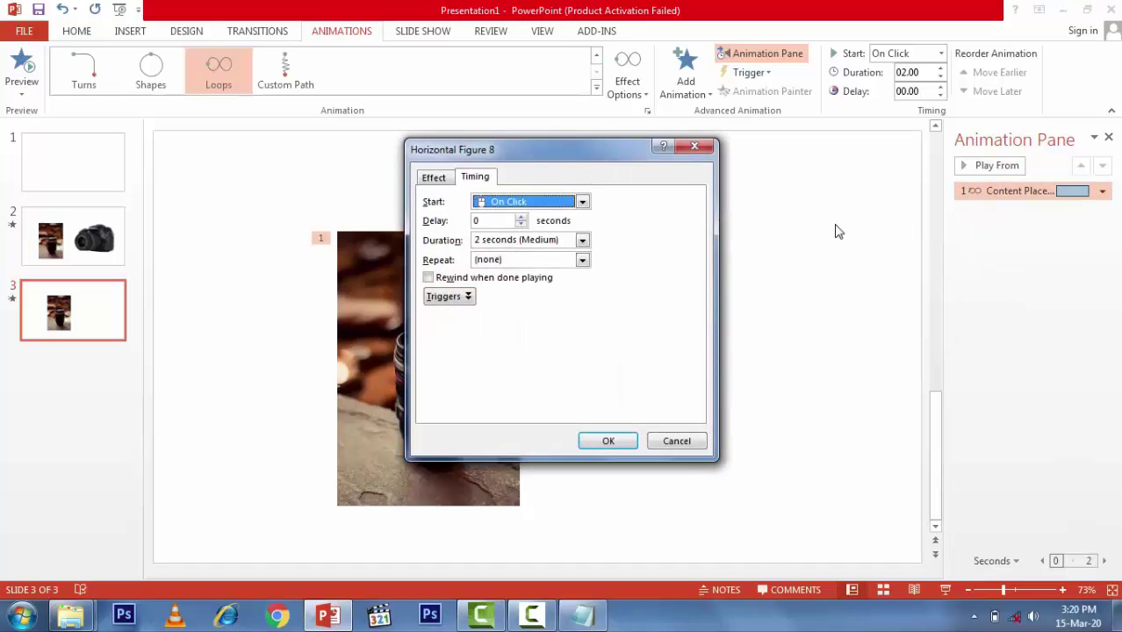
pyautogui.click(582, 241)
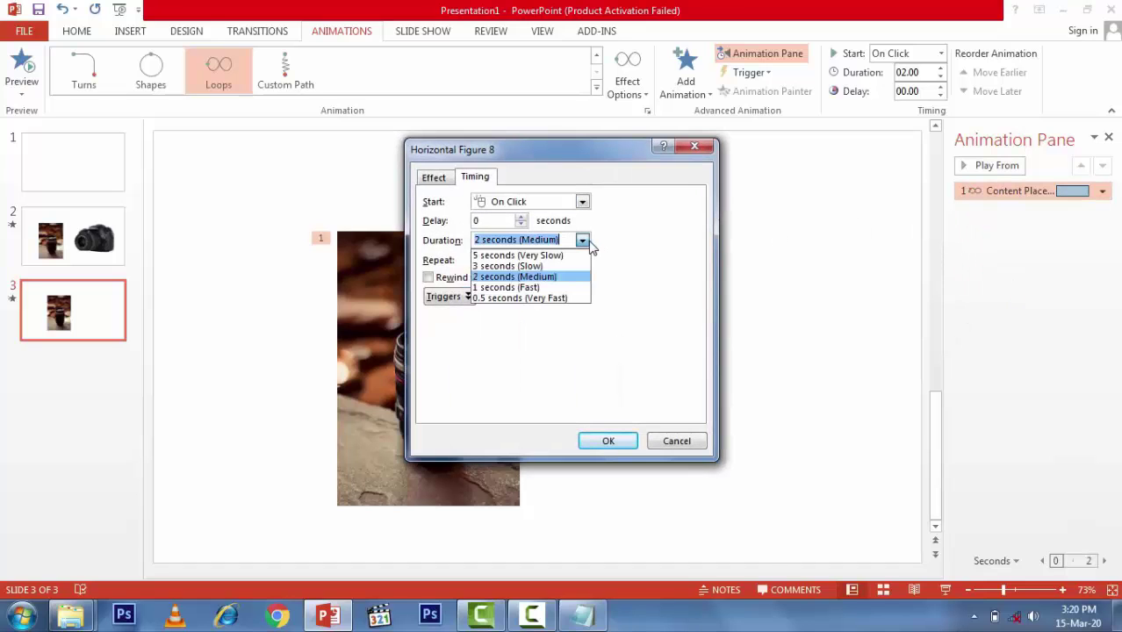
pyautogui.click(552, 255)
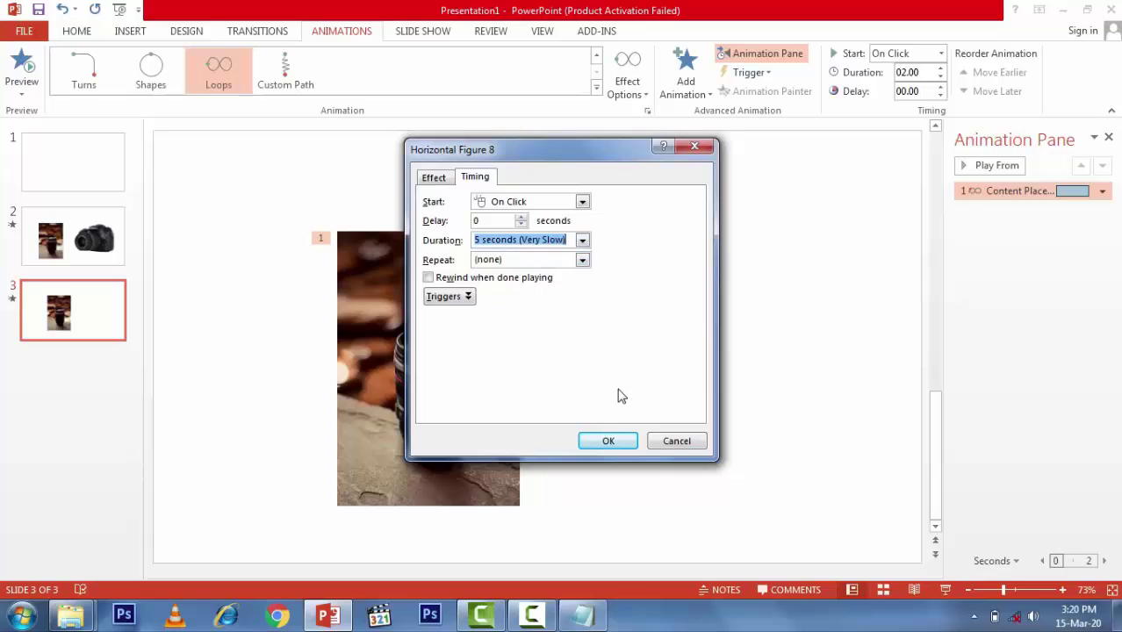
pyautogui.click(609, 442)
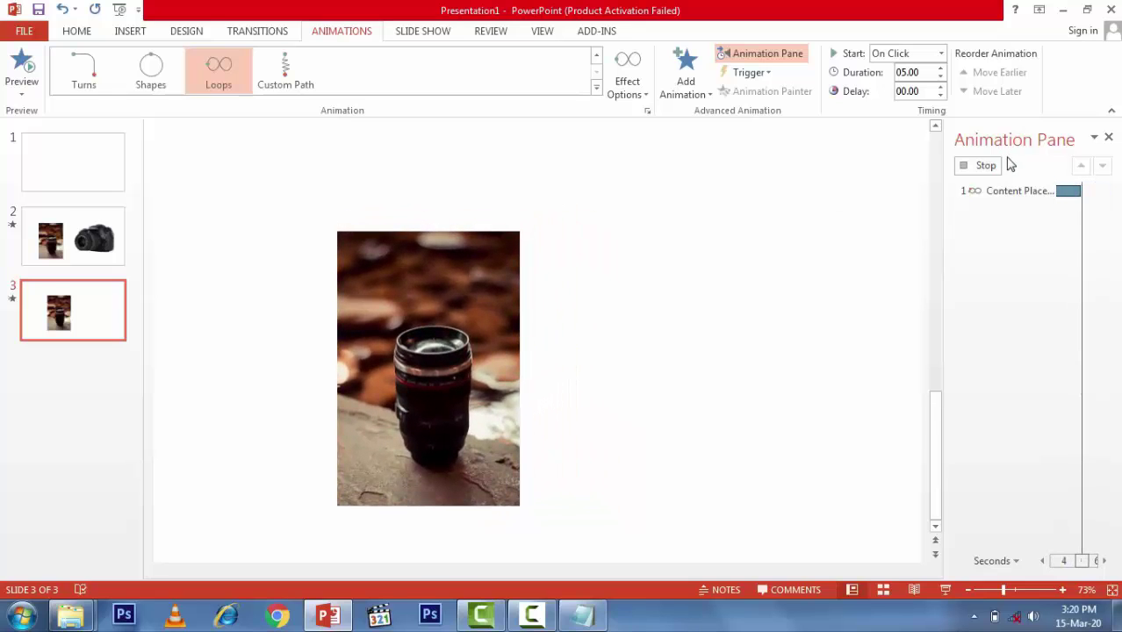
# - Stop the preview and replace the loop with a Shapes motion path
pyautogui.click(962, 167)
pyautogui.click(963, 168)
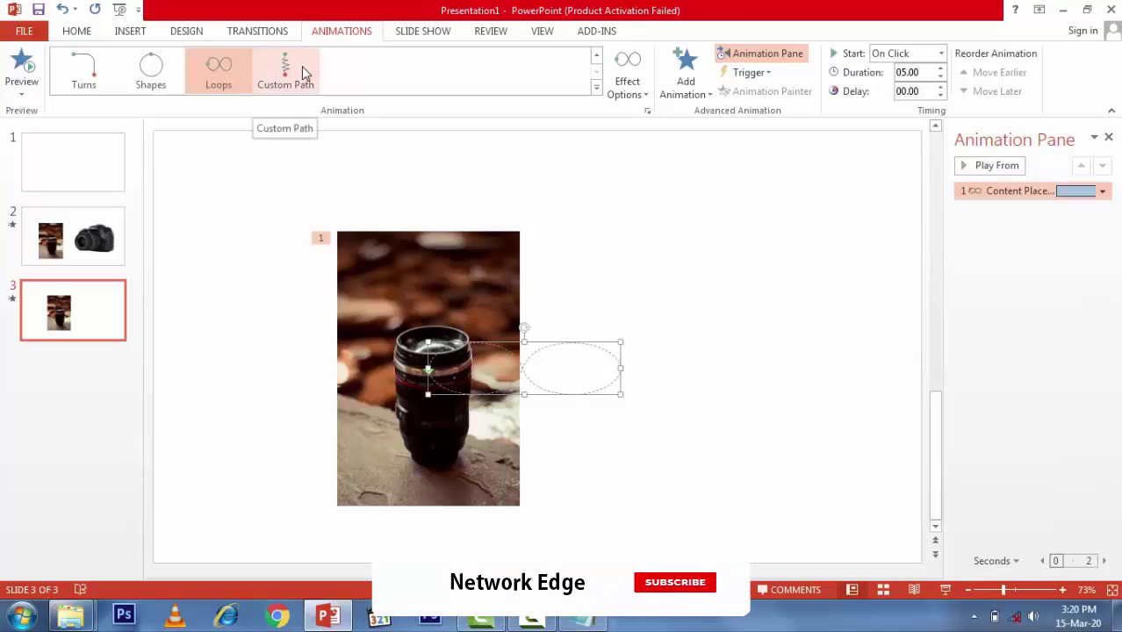
pyautogui.click(154, 70)
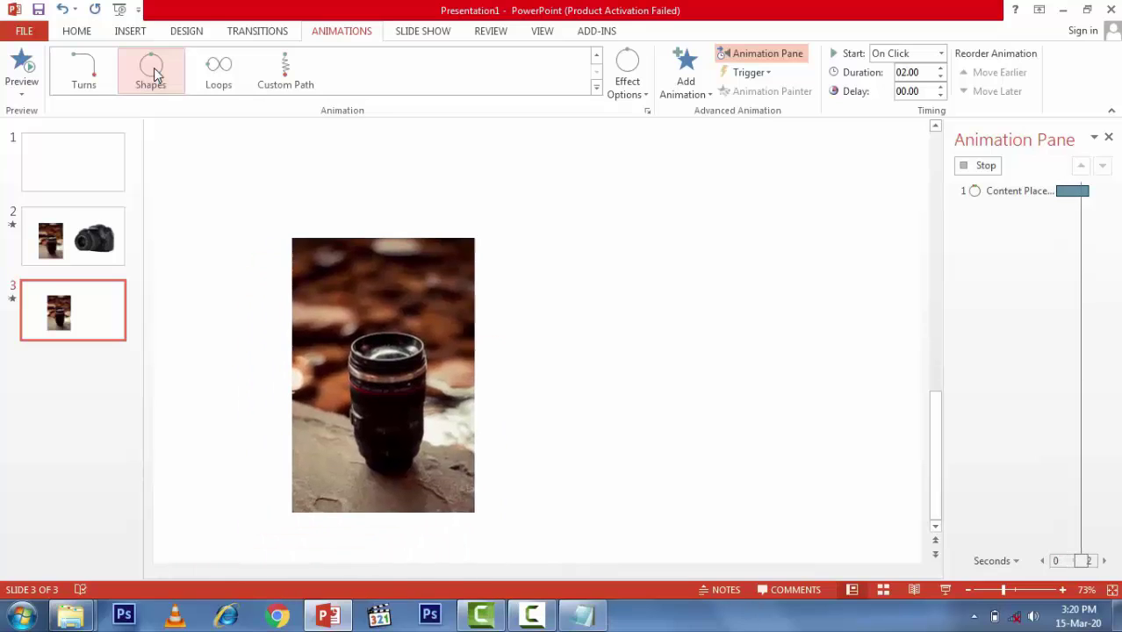
# - Try a Turns path, remove the photo's animation, and drag the lens photo to the left edge
pyautogui.click(103, 79)
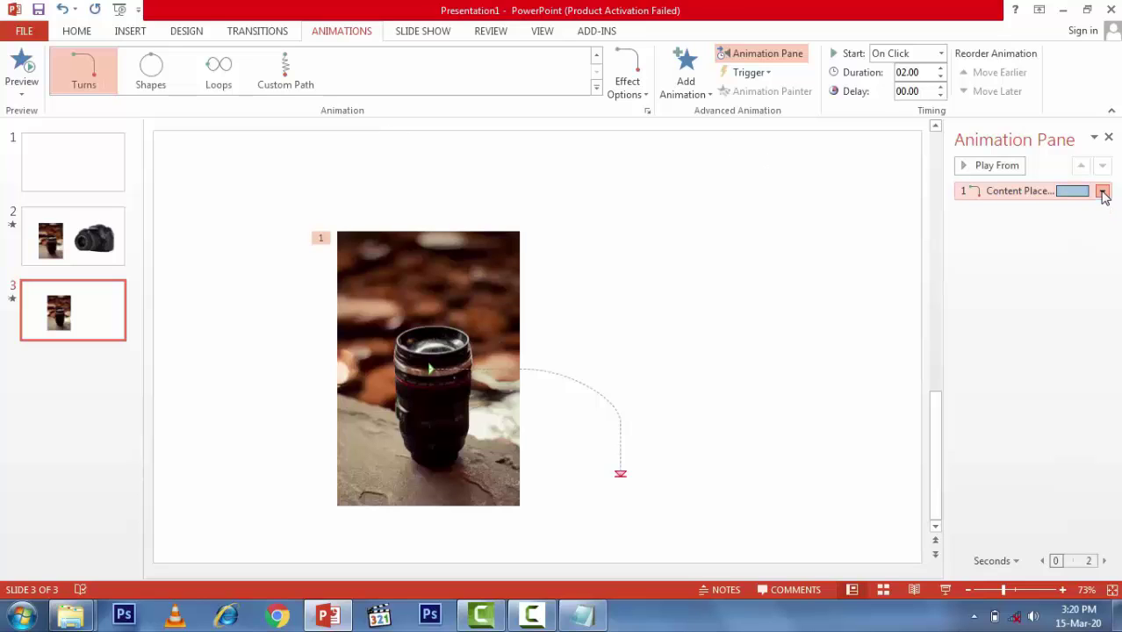
pyautogui.click(1103, 193)
pyautogui.click(1014, 323)
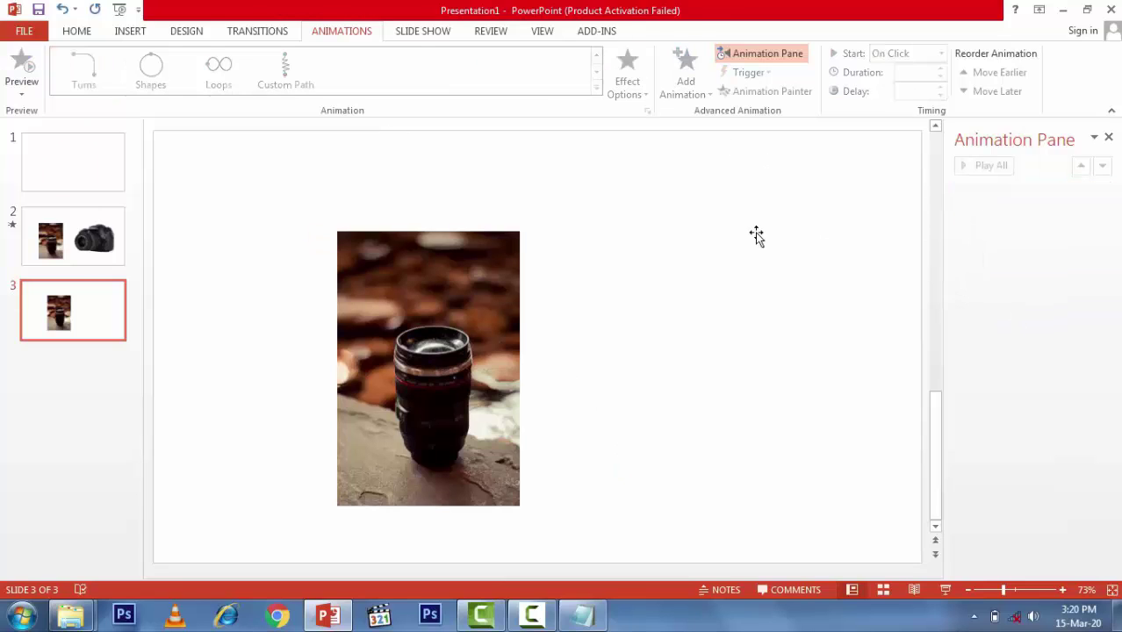
pyautogui.click(518, 328)
pyautogui.moveTo(440, 330); pyautogui.dragTo(256, 319)
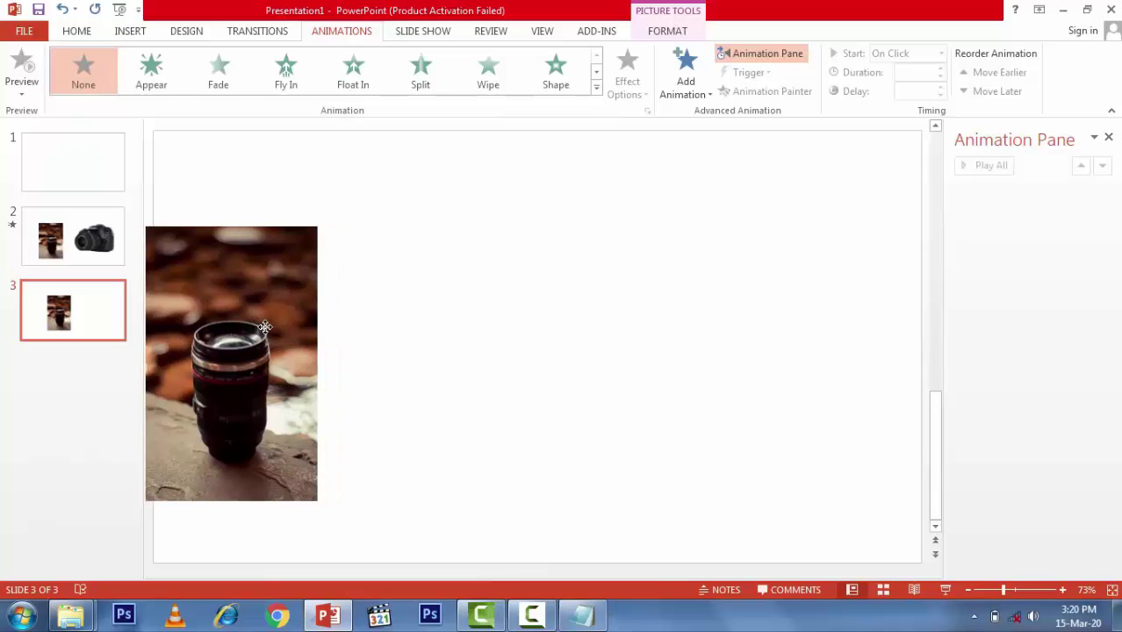
# - Draw a Custom Path for the lens photo that zigzags right and finishes in a big loop
pyautogui.click(597, 91)
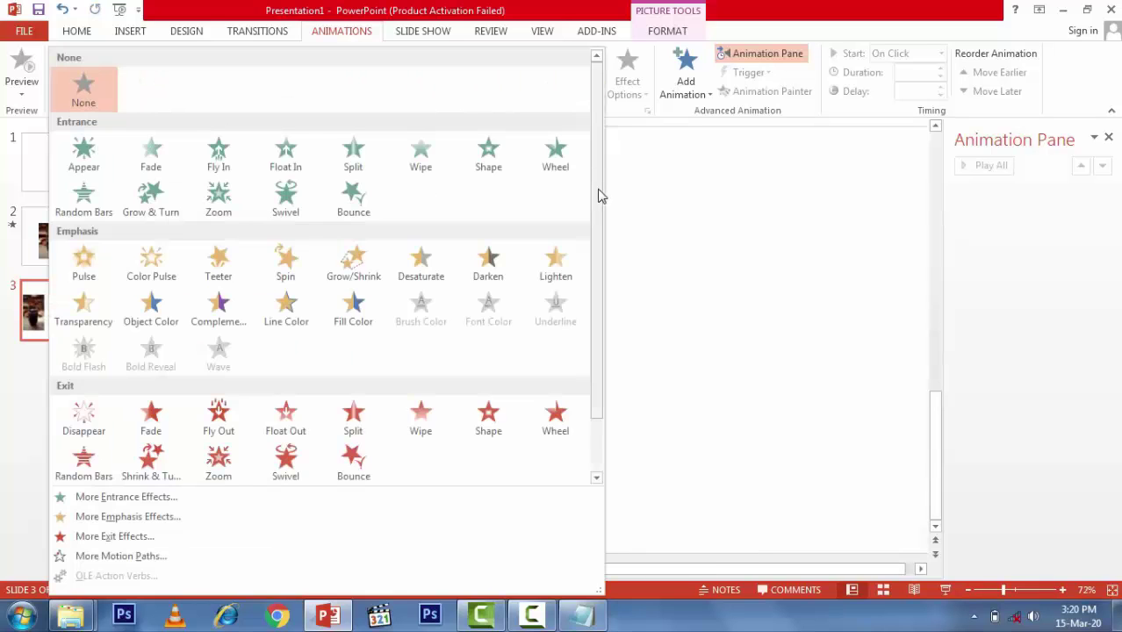
pyautogui.scroll(-1, 597, 193)
pyautogui.click(421, 470)
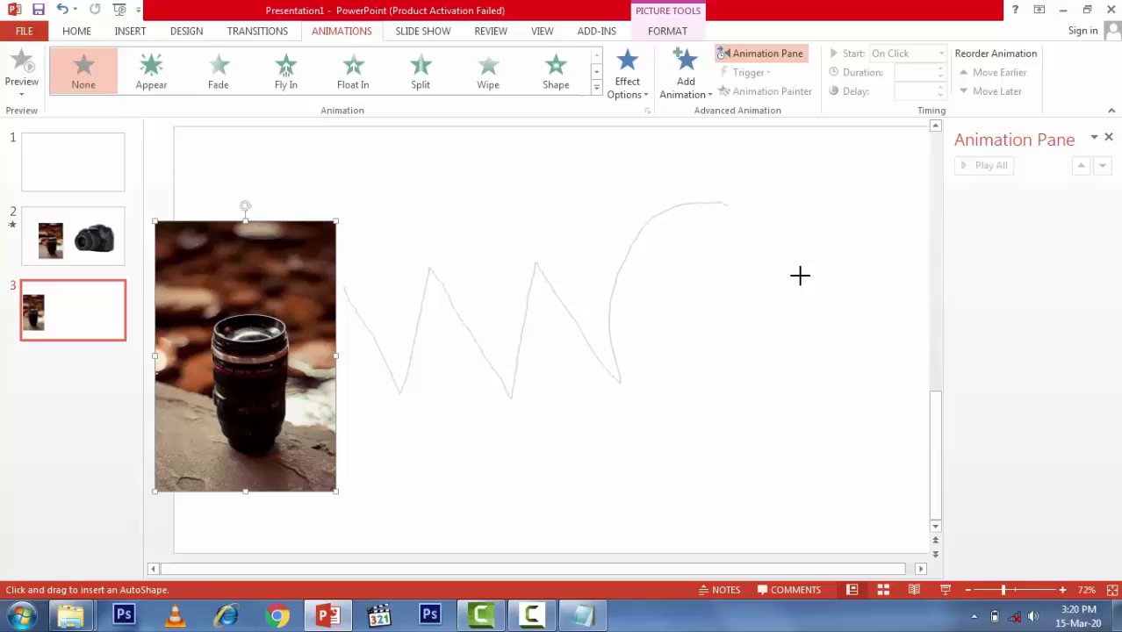
pyautogui.doubleClick(633, 359)
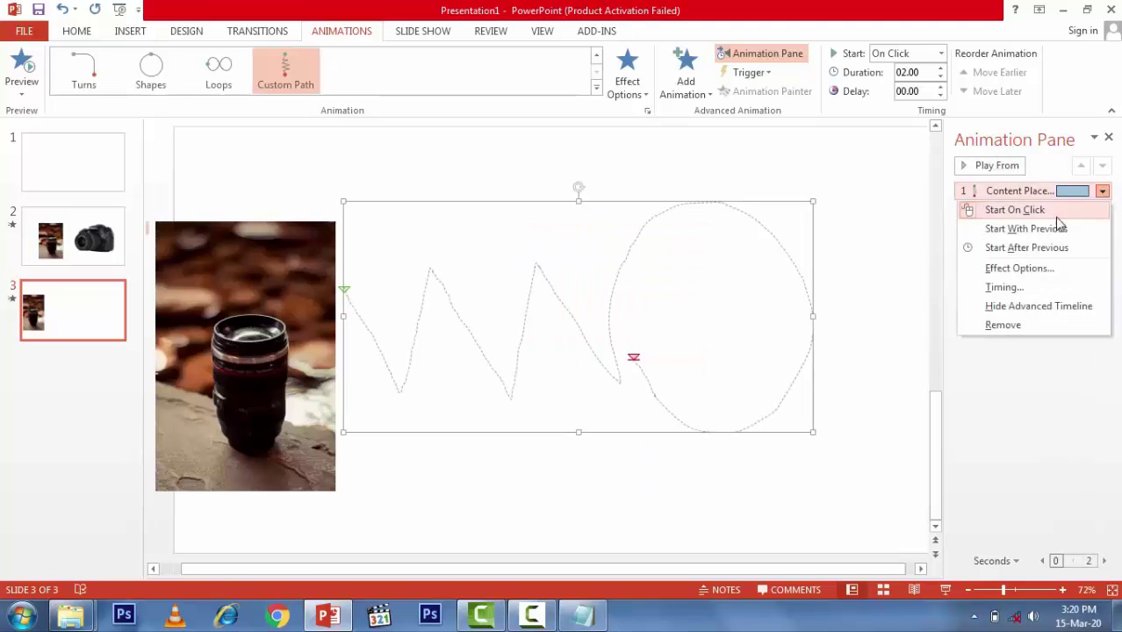
# - Set the custom path's duration to 3 seconds and preview it
pyautogui.click(1009, 288)
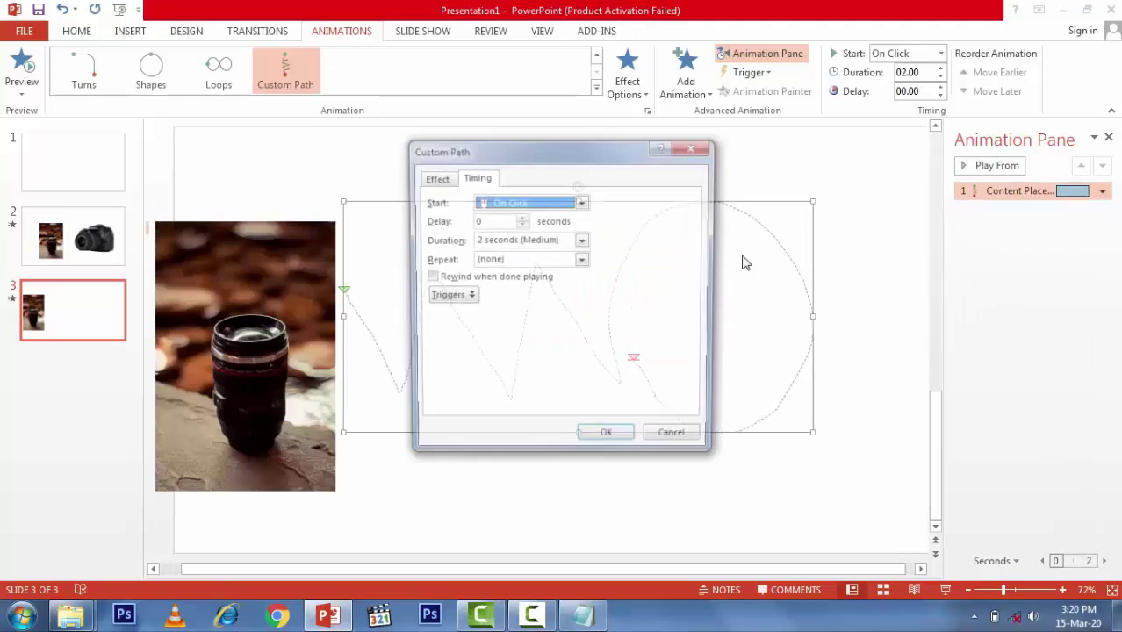
pyautogui.click(583, 240)
pyautogui.click(546, 266)
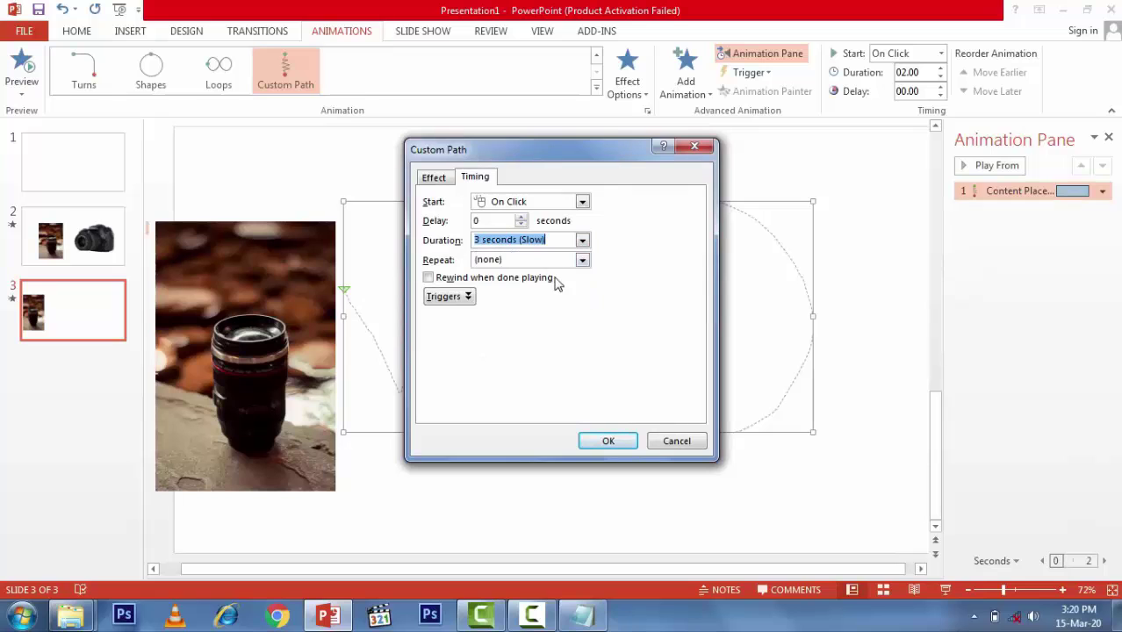
pyautogui.click(617, 442)
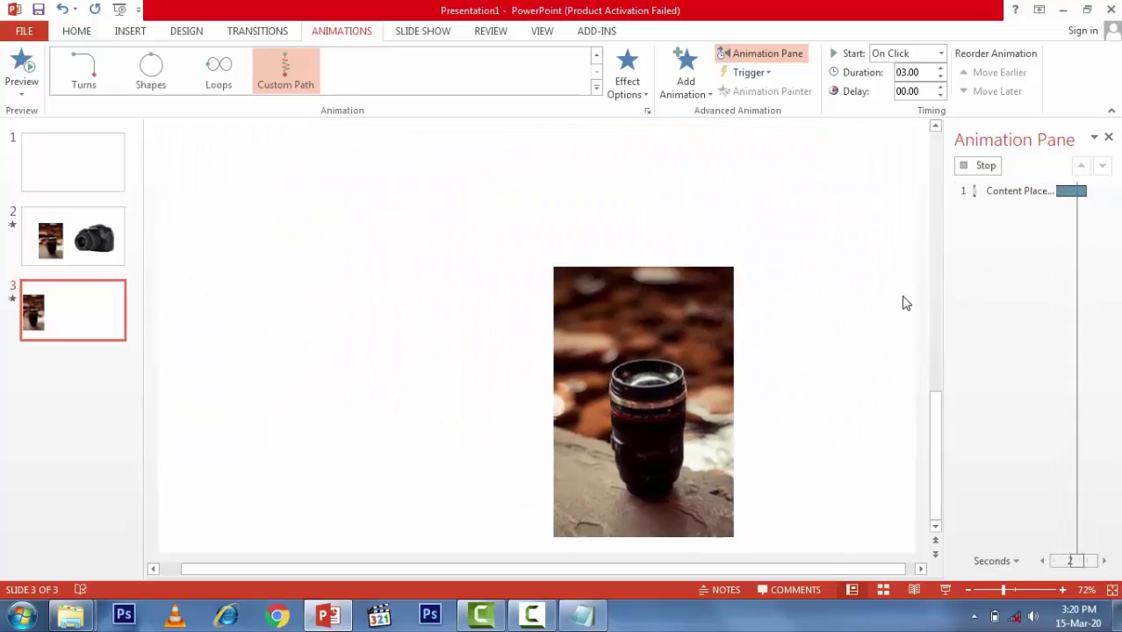
# - Lengthen the custom path to 5 seconds (Very Slow) and preview it
pyautogui.click(1102, 191)
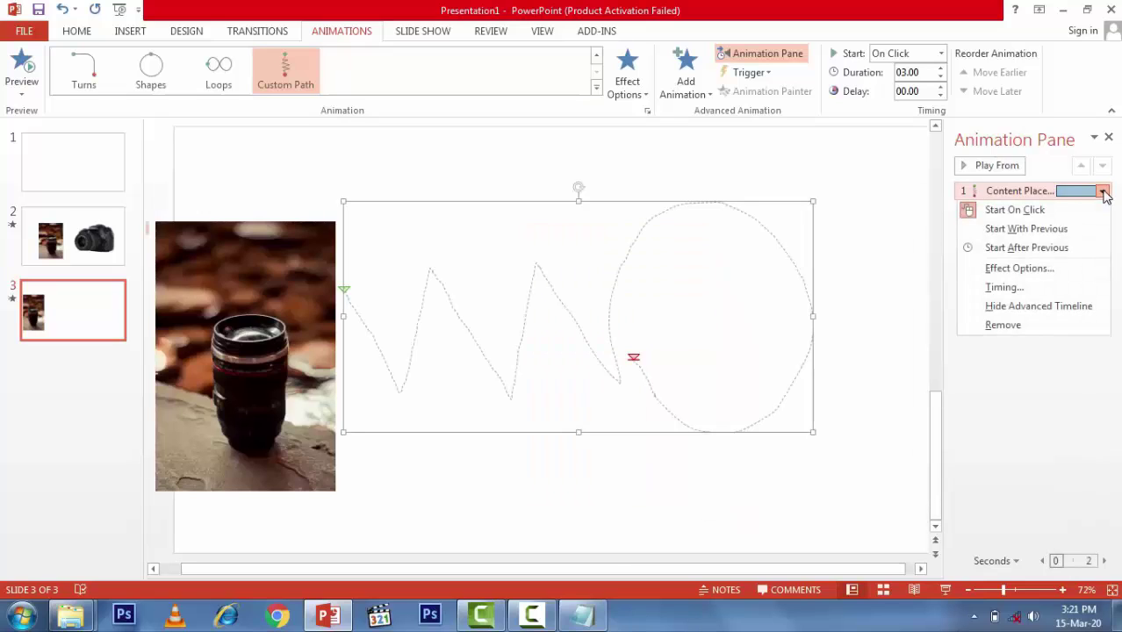
pyautogui.click(1004, 287)
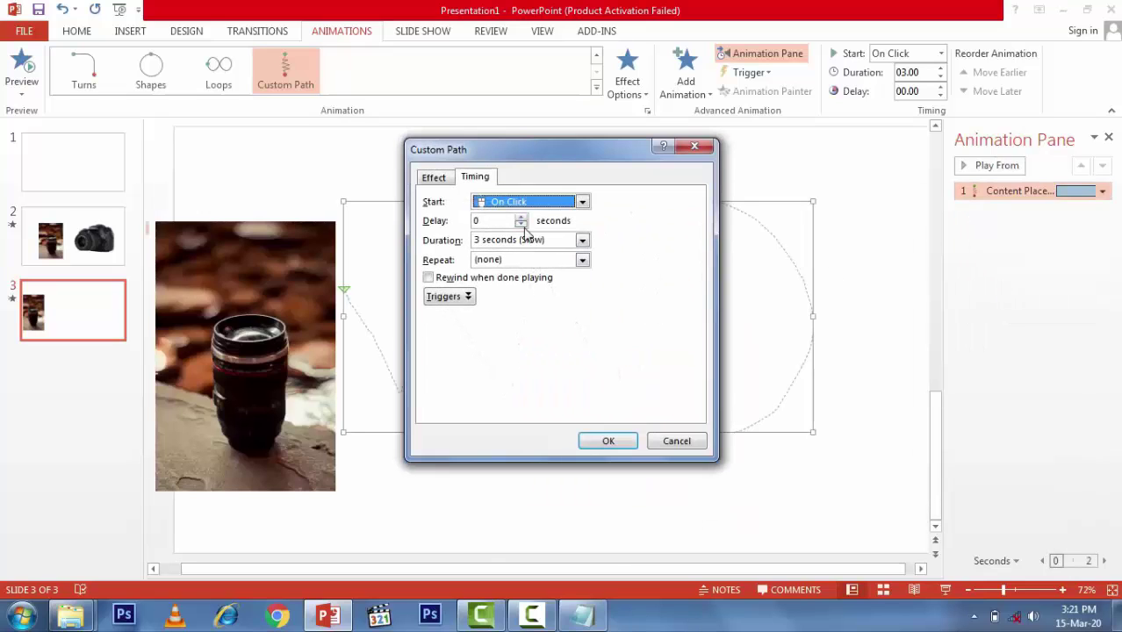
pyautogui.click(583, 240)
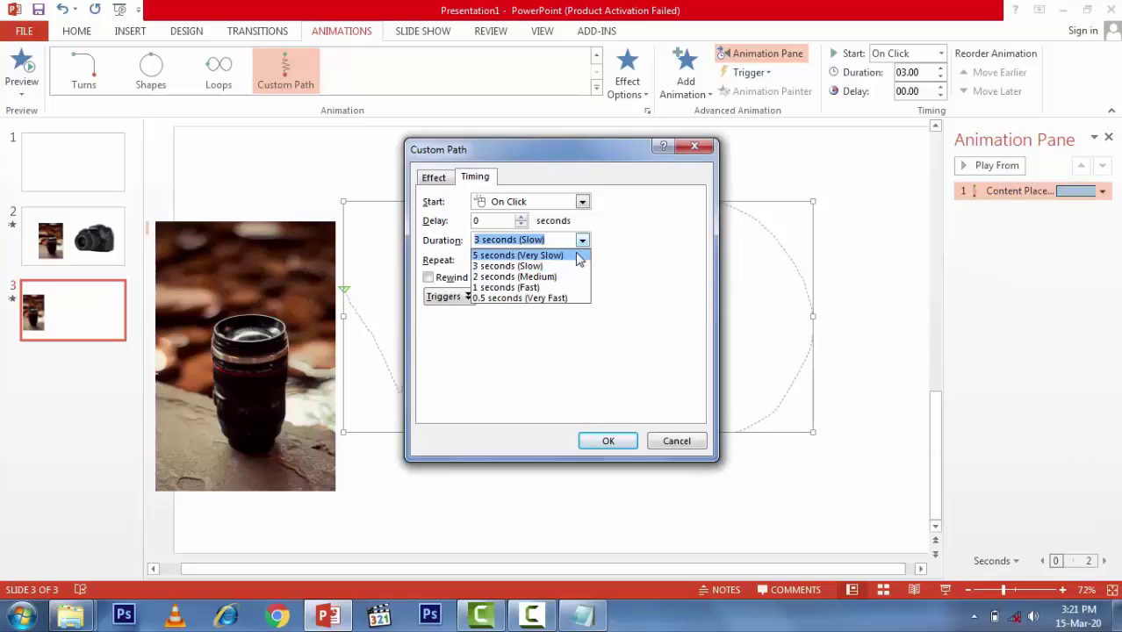
pyautogui.click(579, 255)
pyautogui.click(610, 441)
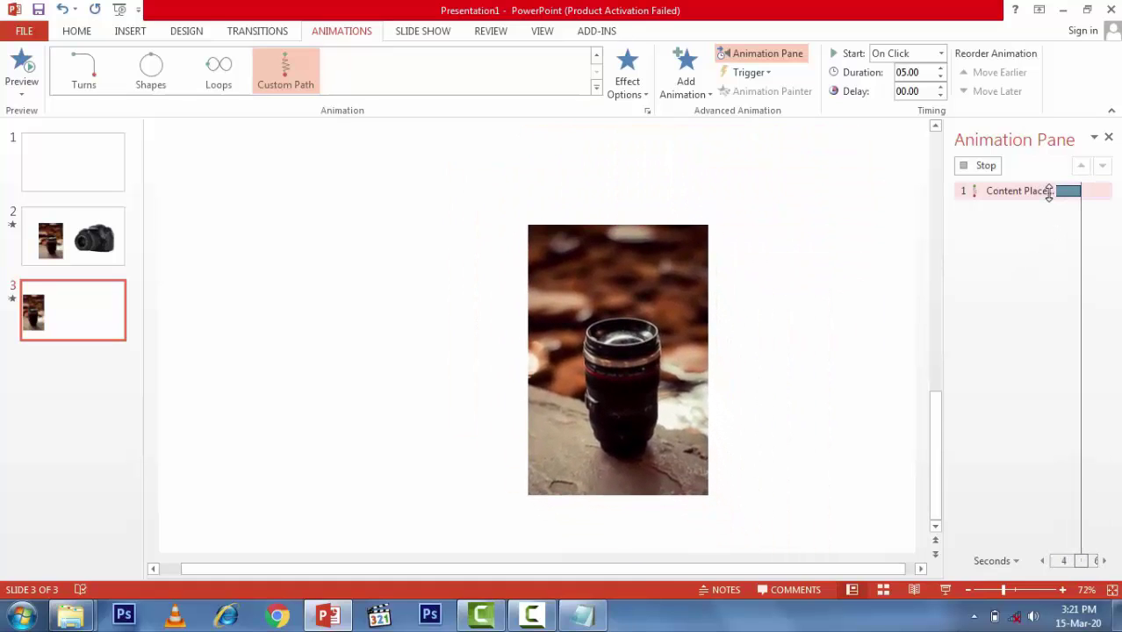
pyautogui.click(1104, 191)
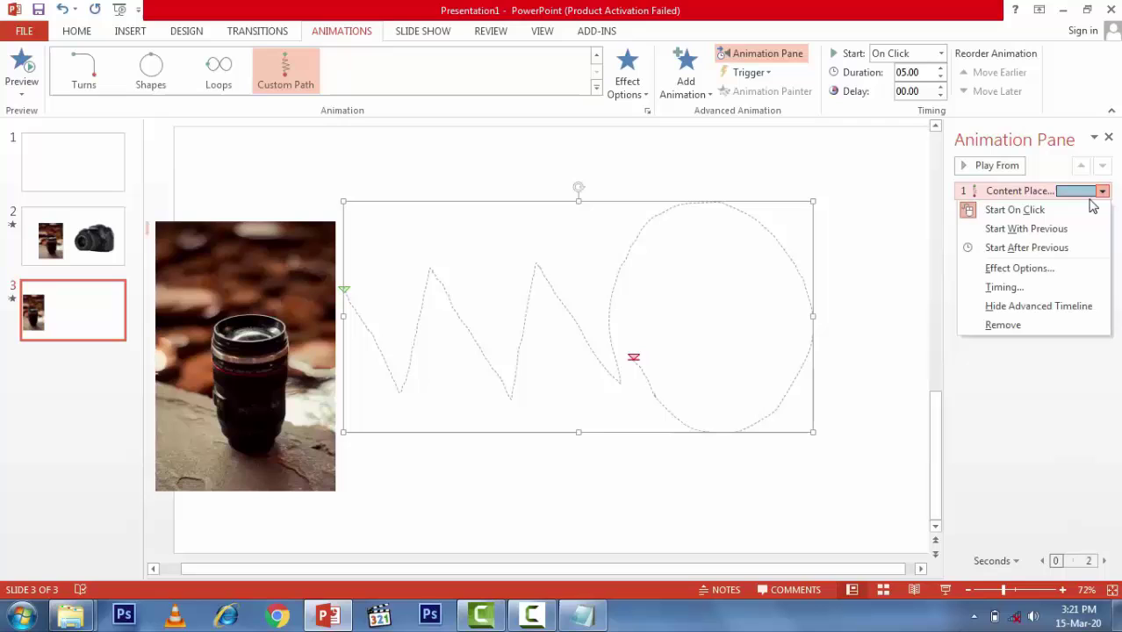
# - Make the motion path repeat 2 times, preview it, then go to slide 1
pyautogui.click(1010, 287)
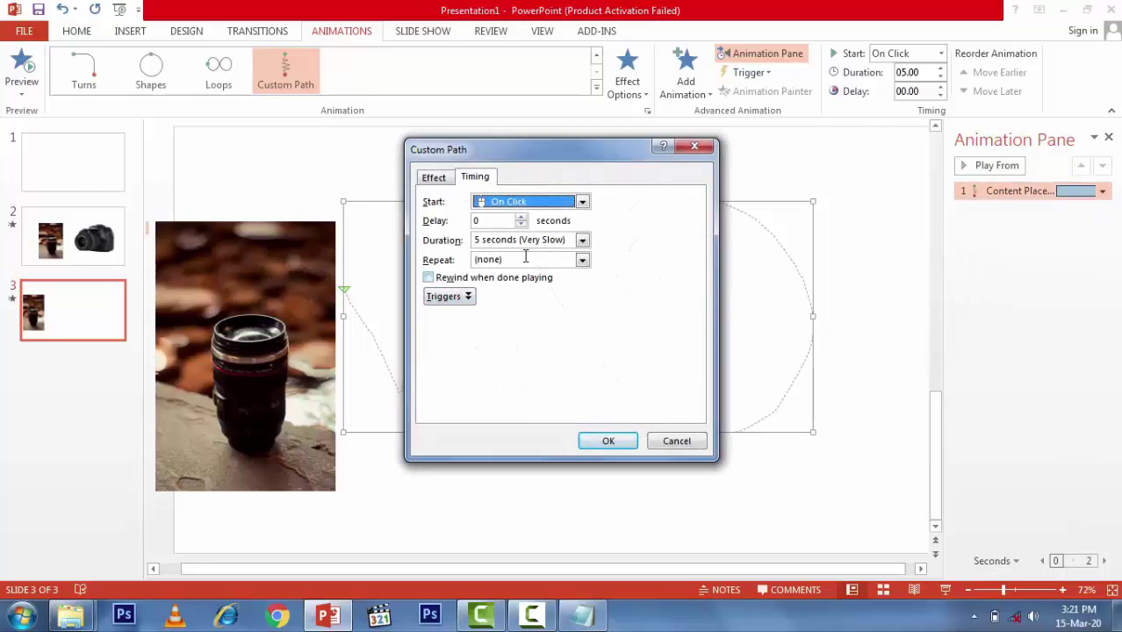
pyautogui.click(583, 261)
pyautogui.click(532, 286)
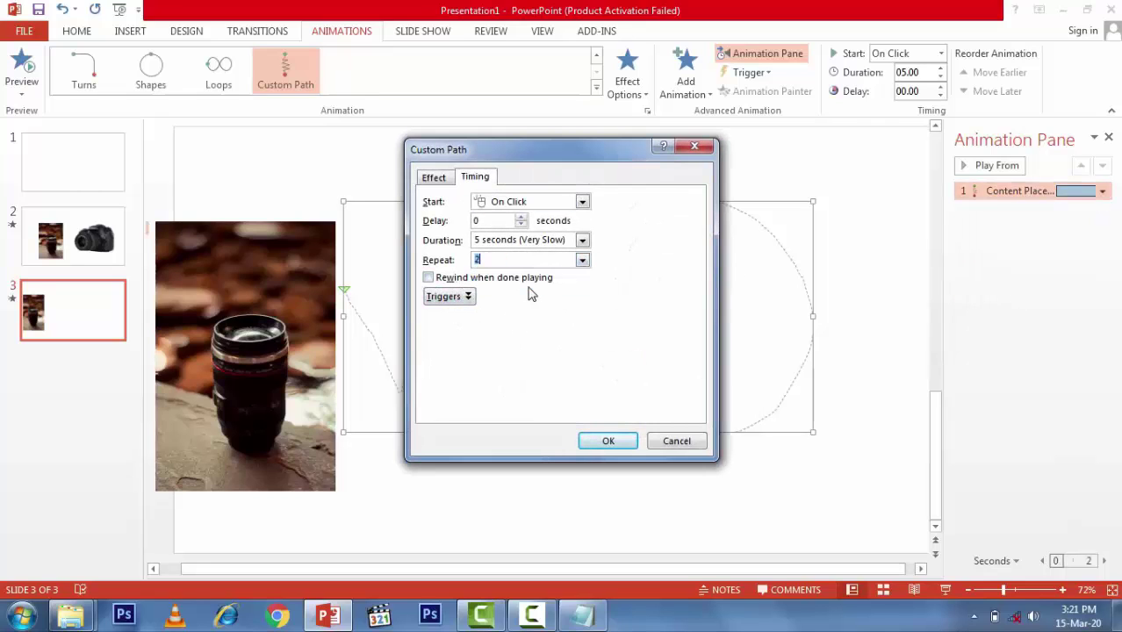
pyautogui.click(609, 442)
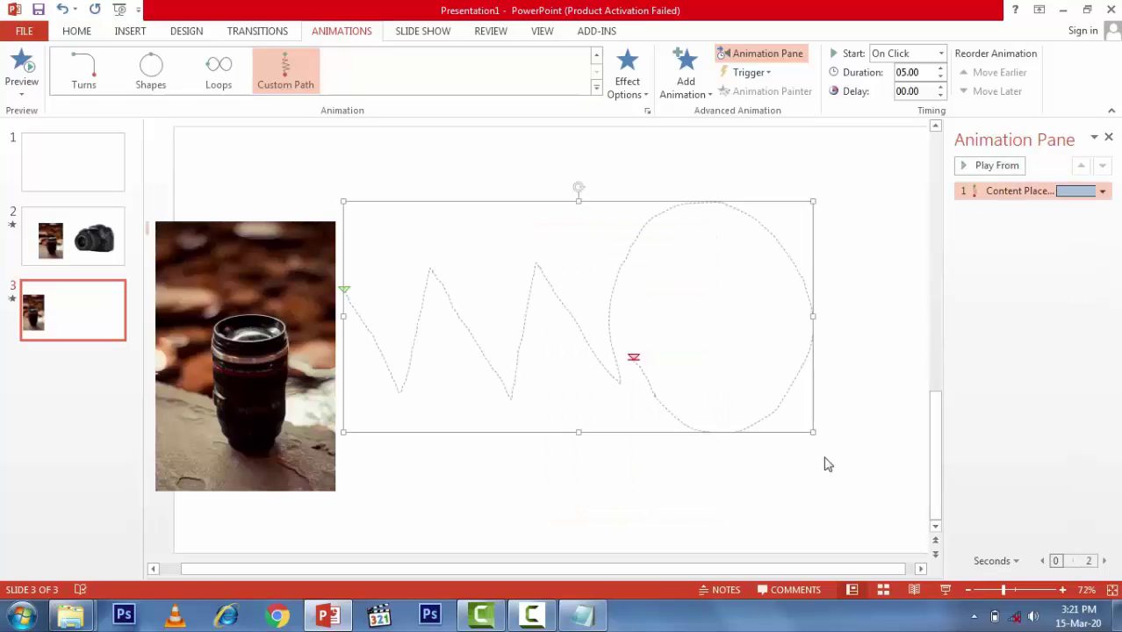
pyautogui.click(75, 167)
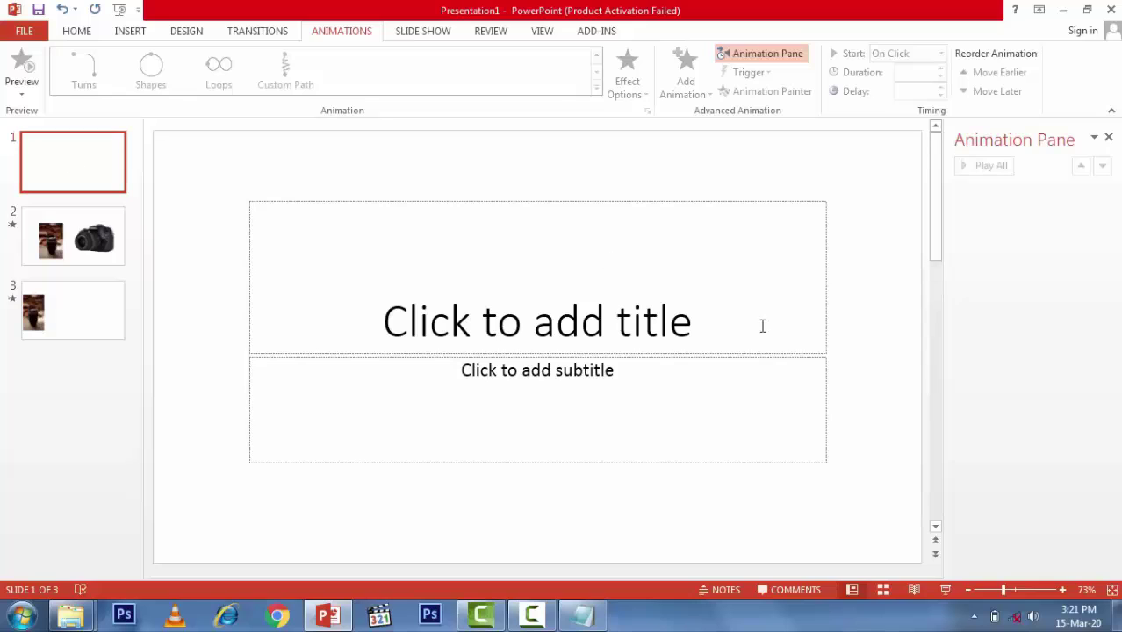
# - Play the slide show from the beginning through the lens photo's motion path, then exit
pyautogui.click(946, 590)
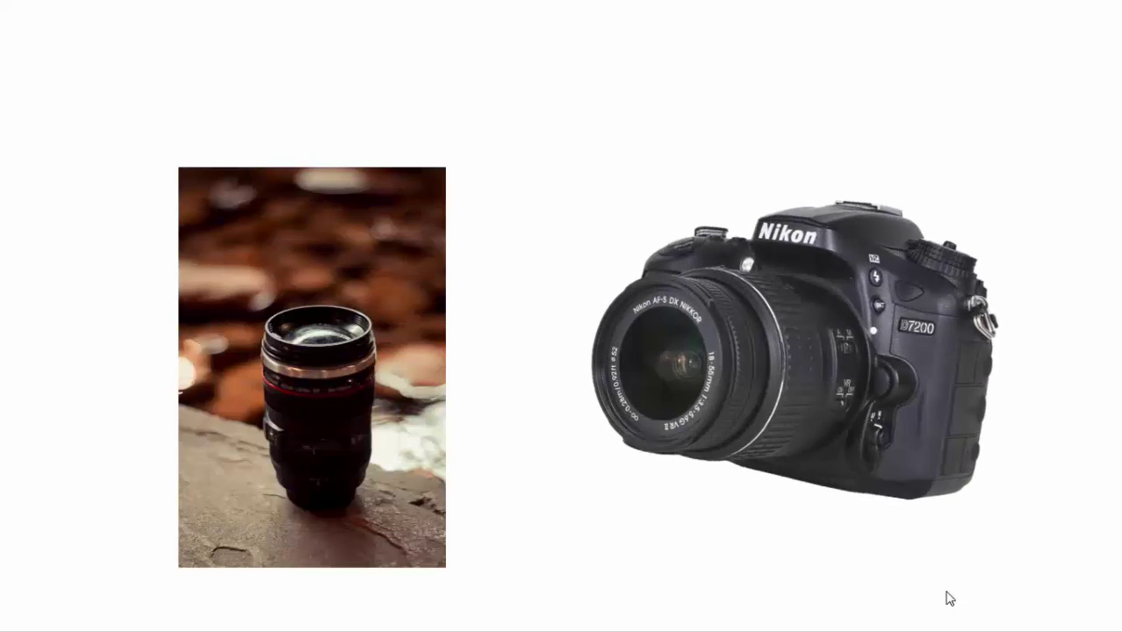
pyautogui.click(949, 599)
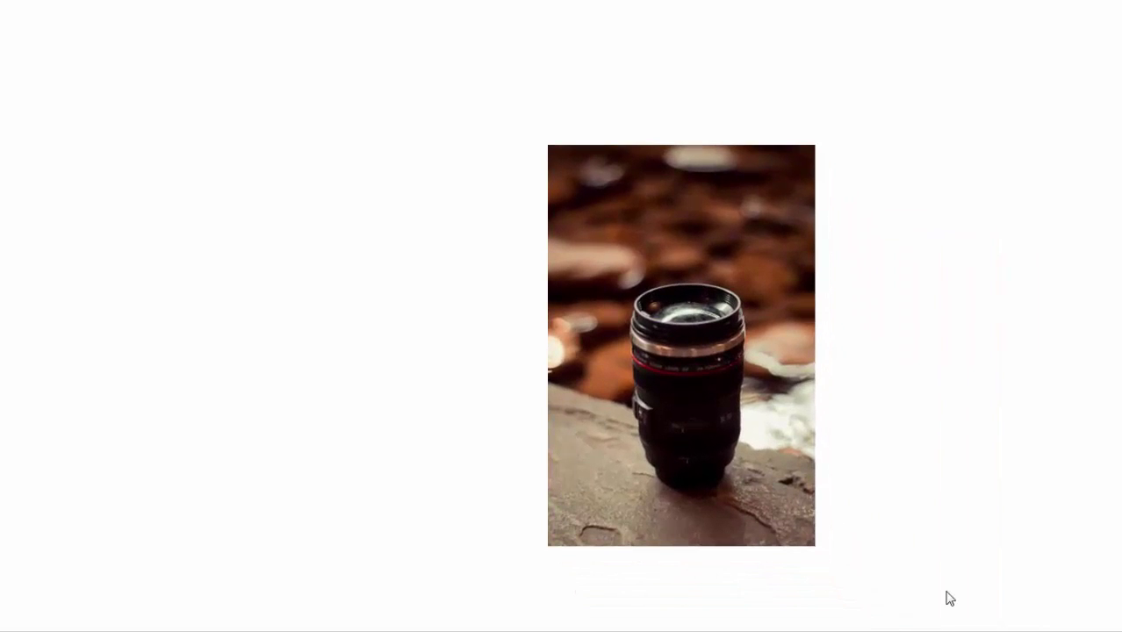
pyautogui.press('Escape')
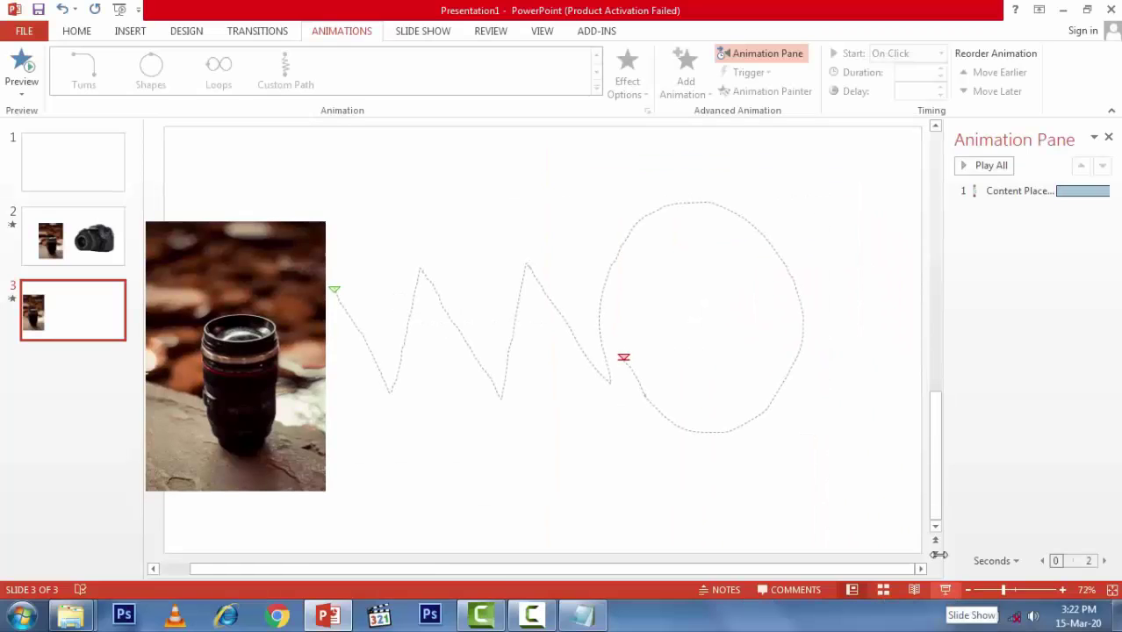
# - Set the lens photo's motion path to start With Previous
pyautogui.click(212, 314)
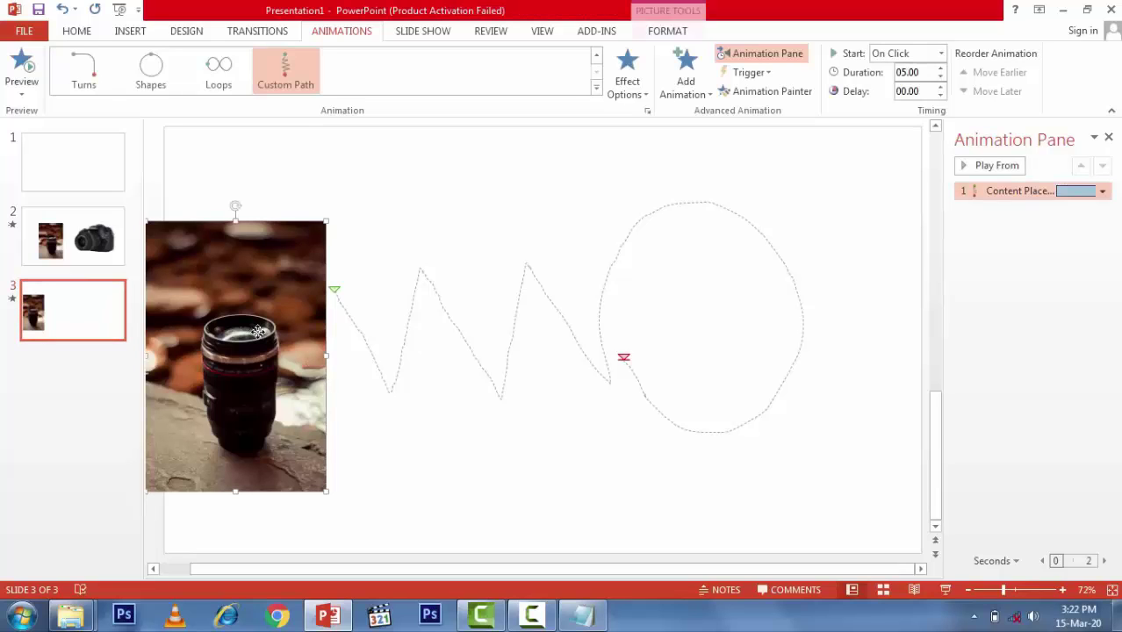
pyautogui.click(1103, 190)
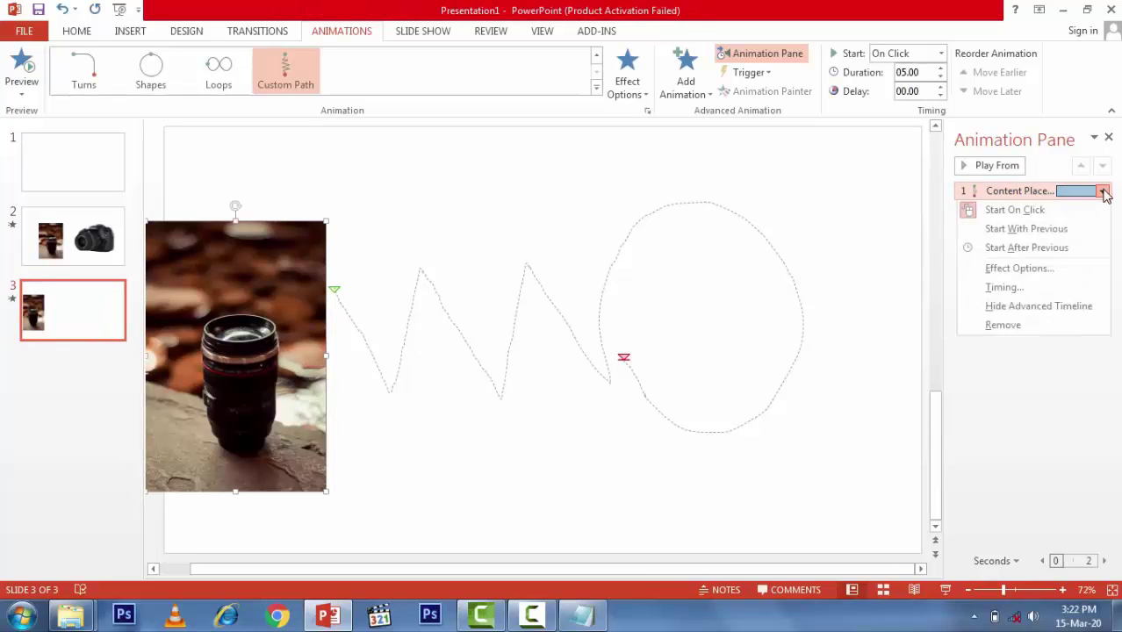
pyautogui.click(1023, 231)
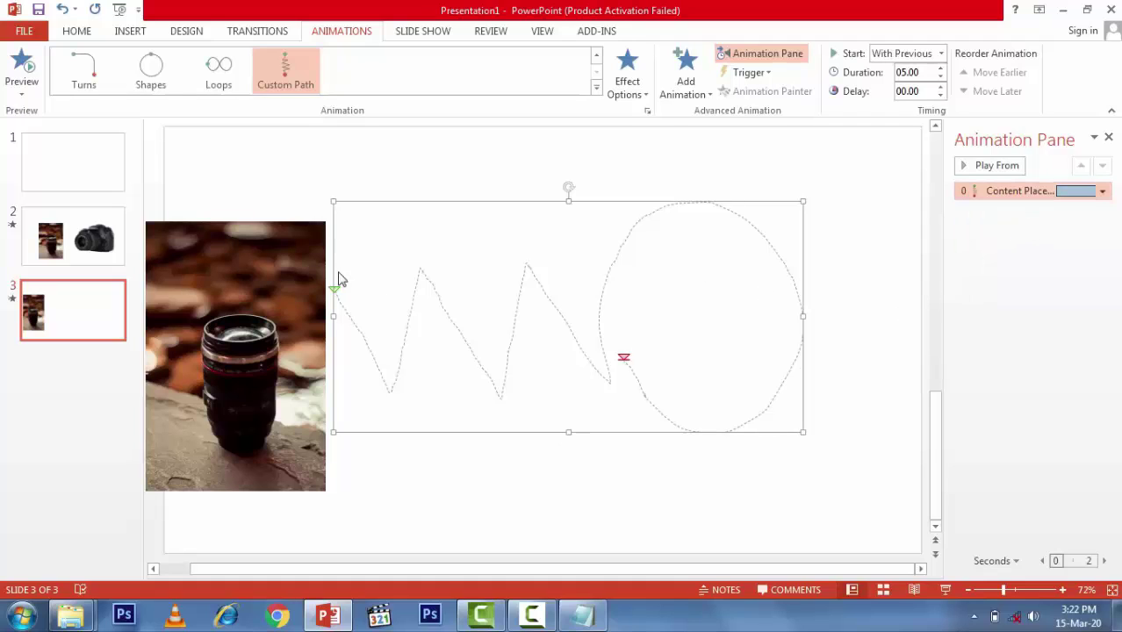
# - Play the slide show from slide 2 to check the automatic motion, then exit
pyautogui.click(101, 233)
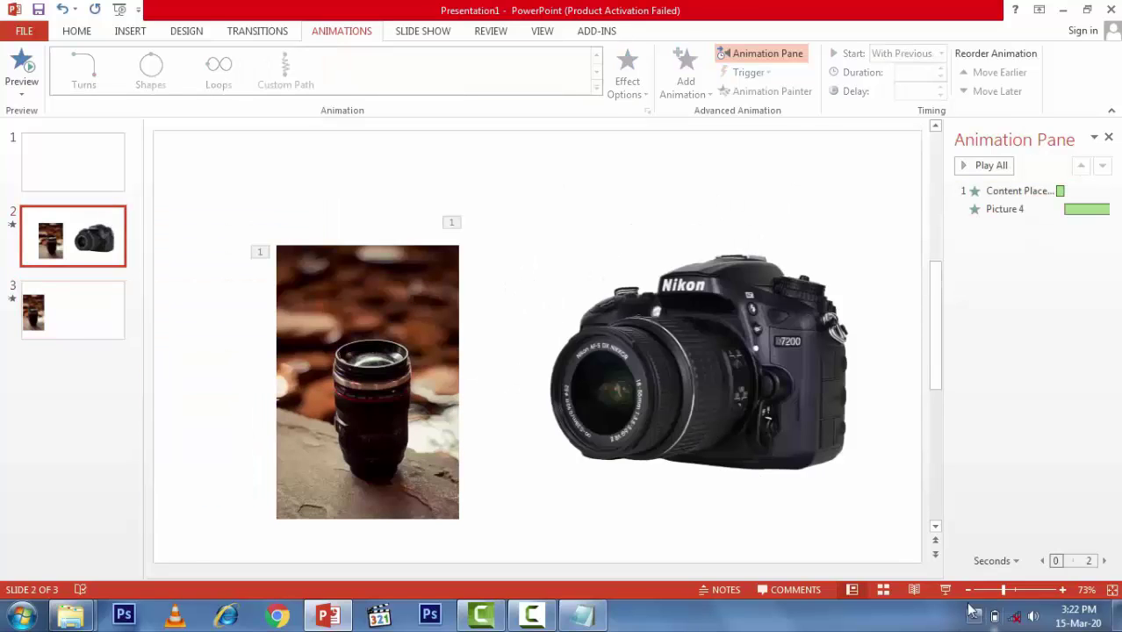
pyautogui.click(945, 592)
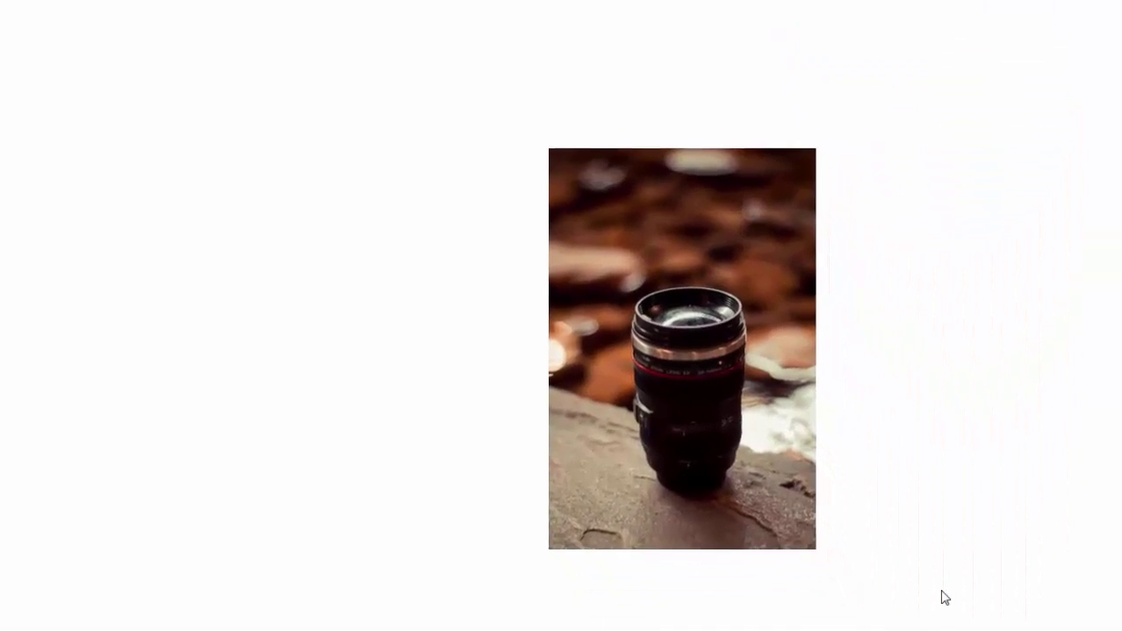
pyautogui.press('Escape')
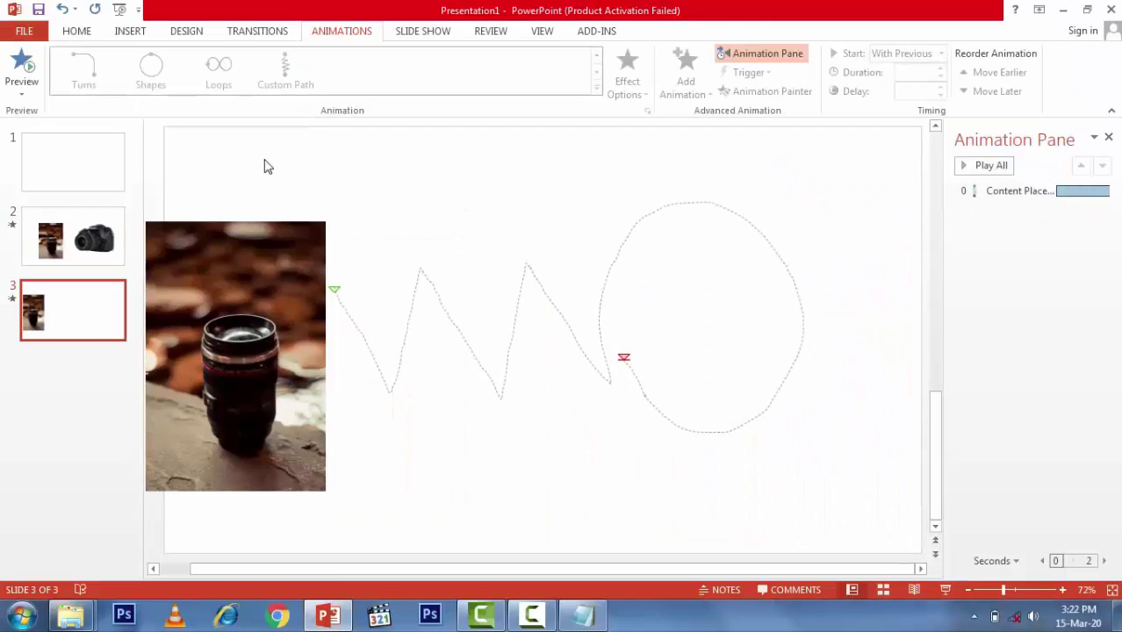
# - Export the presentation as a video for Computer & HD Displays at 05.00 seconds per slide
pyautogui.click(21, 33)
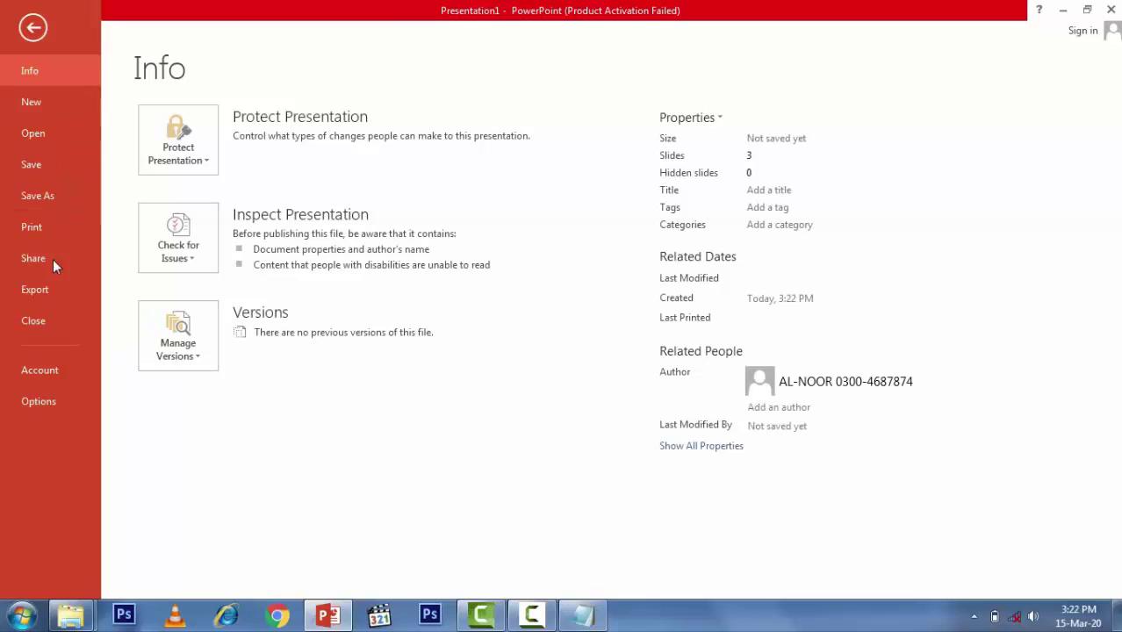
pyautogui.click(50, 292)
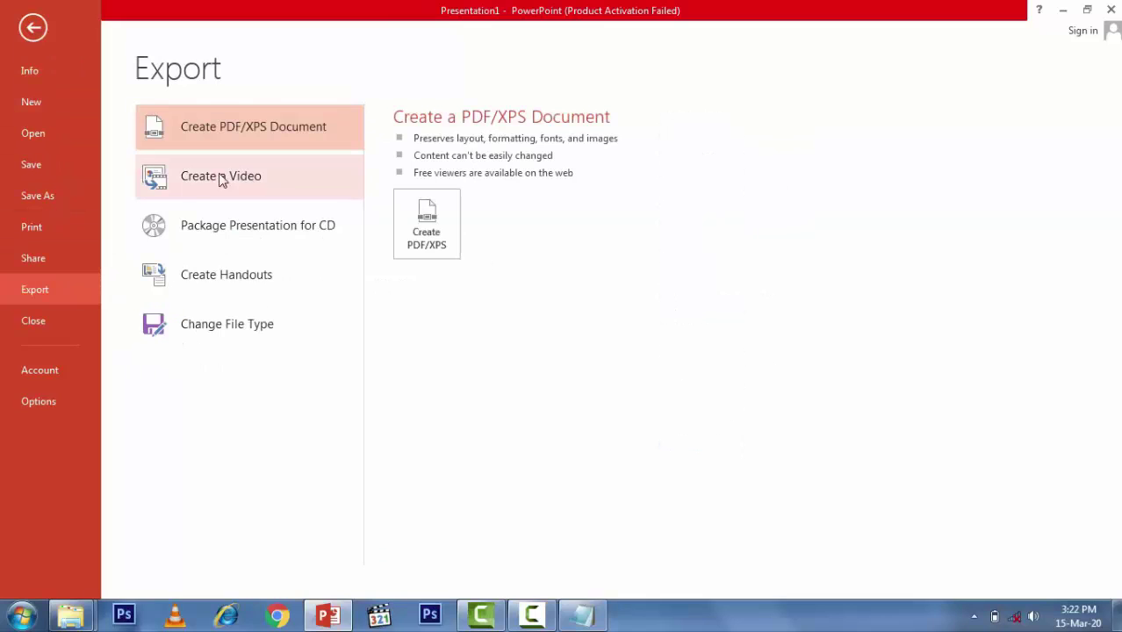
pyautogui.click(275, 193)
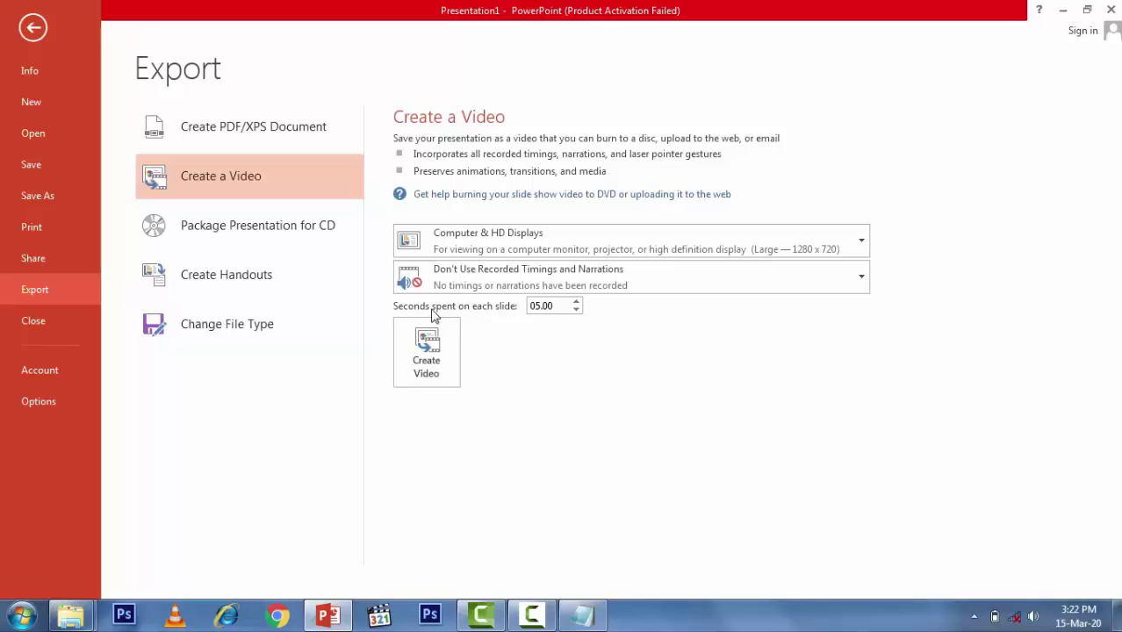
pyautogui.click(439, 365)
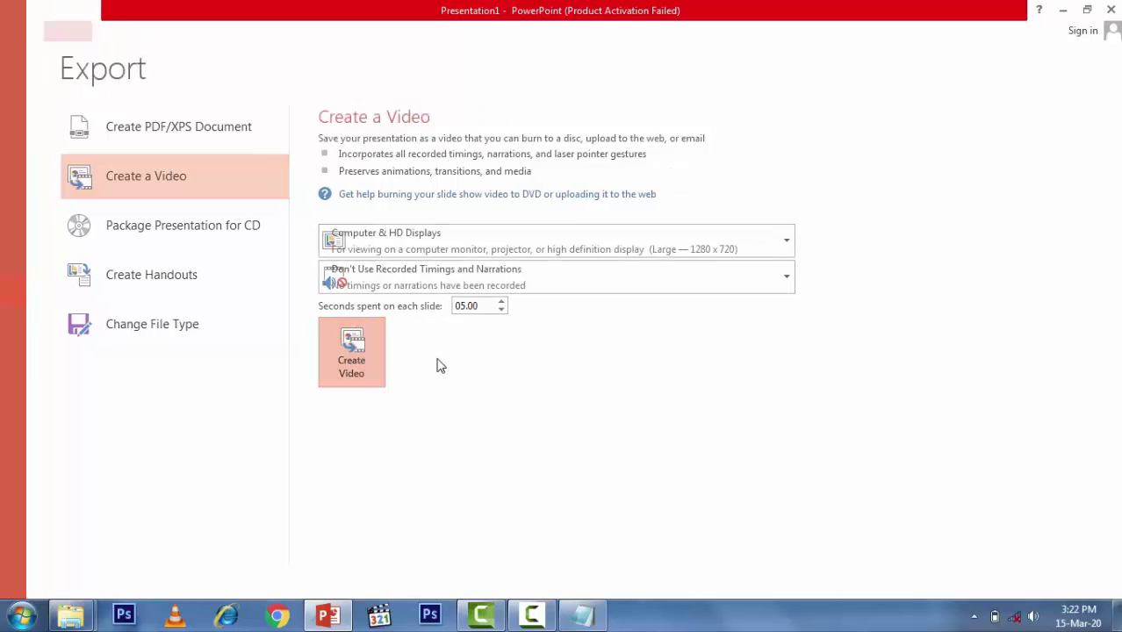